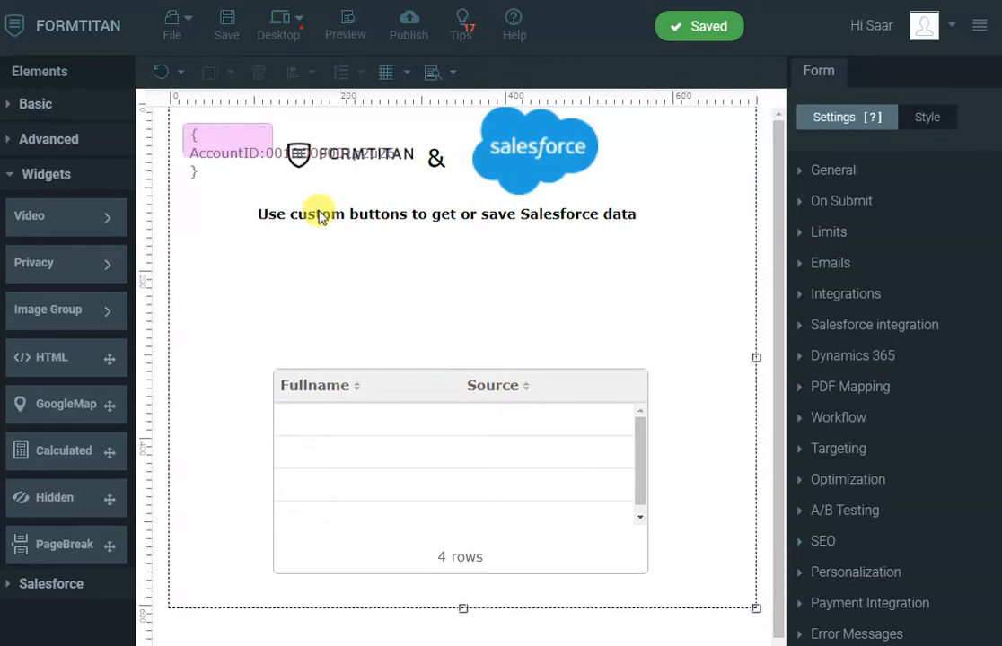
- Publish the Salesforce form to bring up the Publish form window
{"action": "left_click", "coordinate": [408, 32]}
- View the live form's four-row Fullname/Source table, then close the publishing window
{"action": "left_click", "coordinate": [738, 103]}
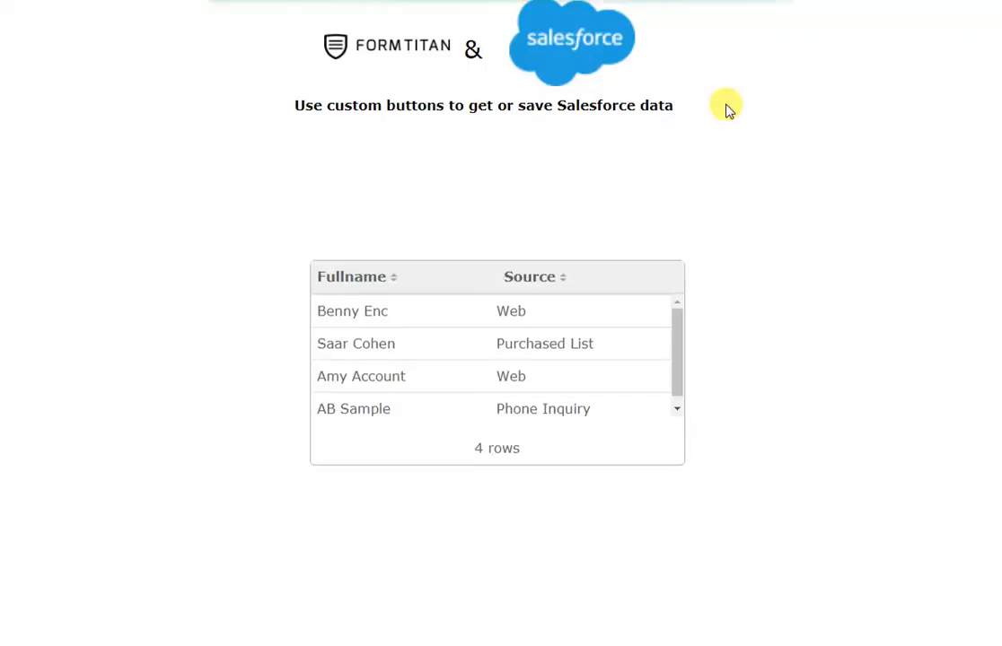
{"action": "scroll", "coordinate": [572, 340], "scroll_direction": "down", "scroll_amount": 1}
{"action": "scroll", "coordinate": [576, 343], "scroll_direction": "up", "scroll_amount": 1}
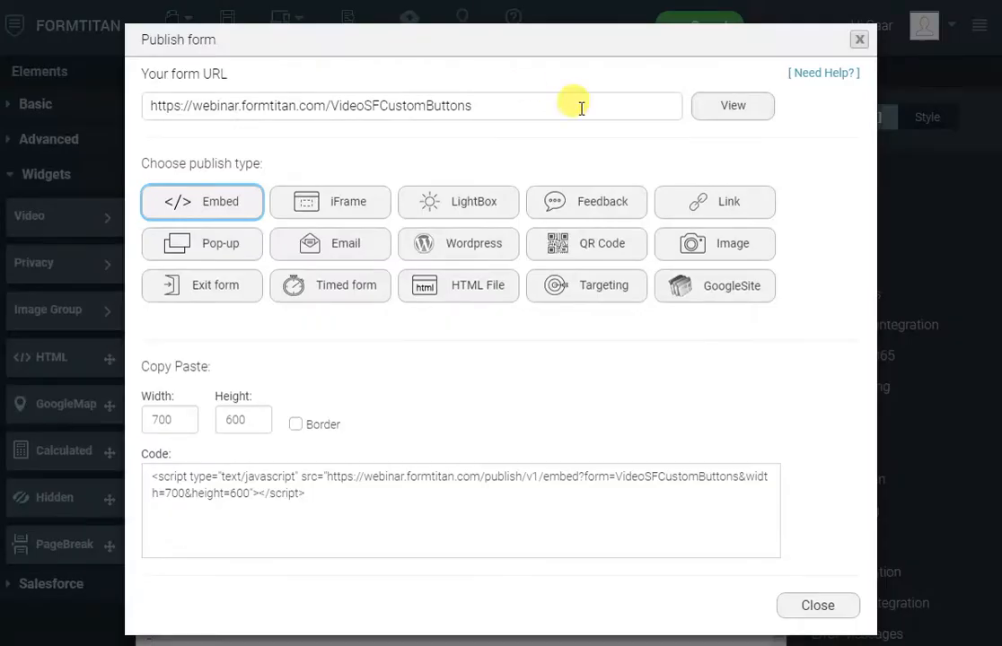
{"action": "left_click", "coordinate": [860, 39]}
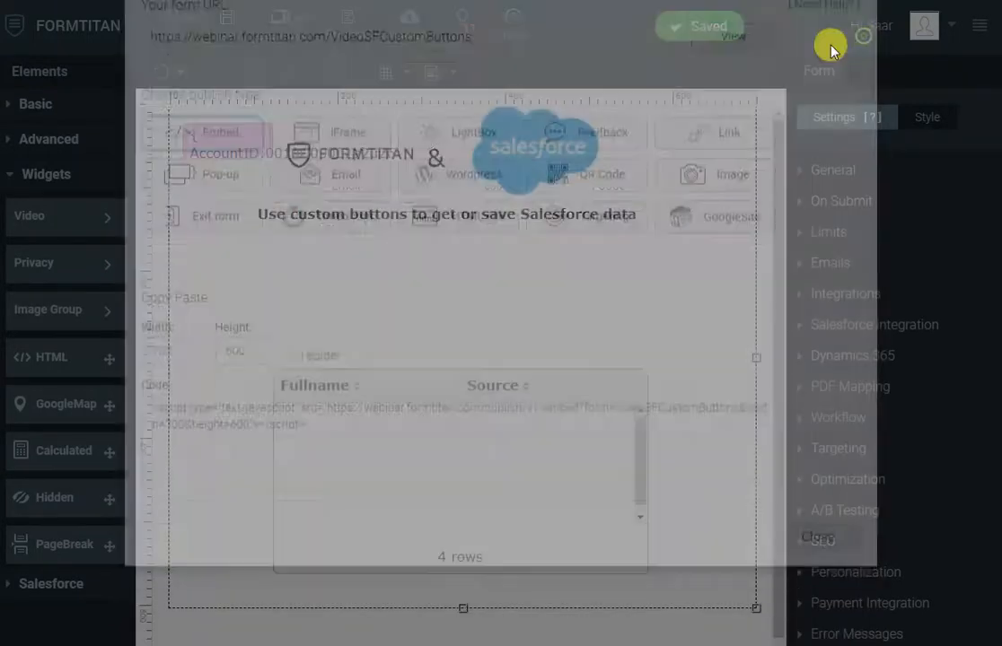
- Add a button below the heading labelled 'Show Web Only' with type Salesforce Action
{"action": "left_click", "coordinate": [40, 102]}
{"action": "left_click_drag", "start_coordinate": [58, 238], "coordinate": [293, 279]}
{"action": "left_click", "coordinate": [362, 267]}
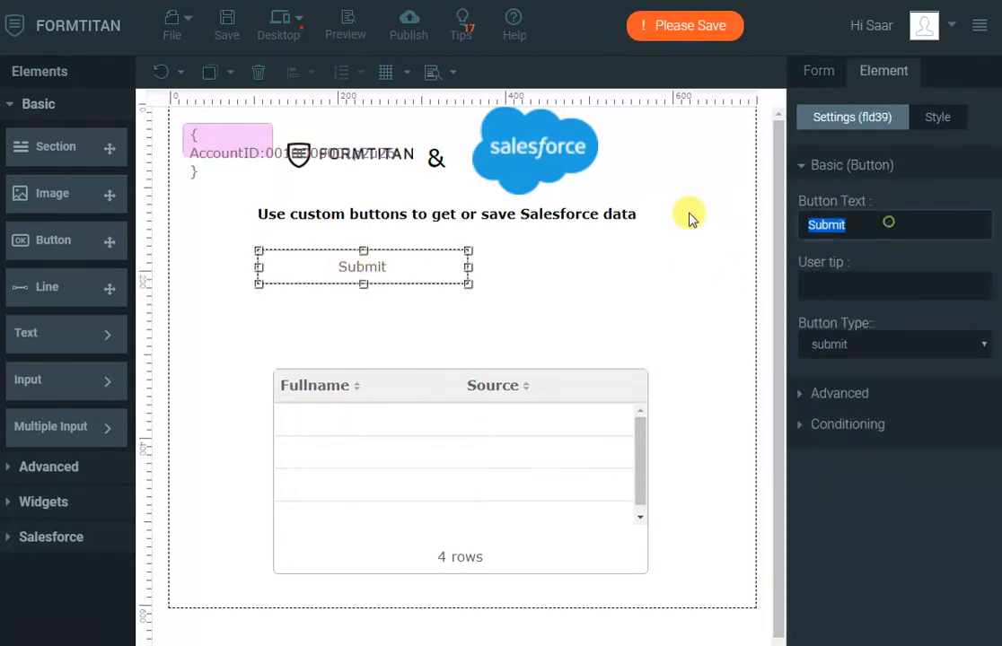
{"action": "type", "text": "Show"}
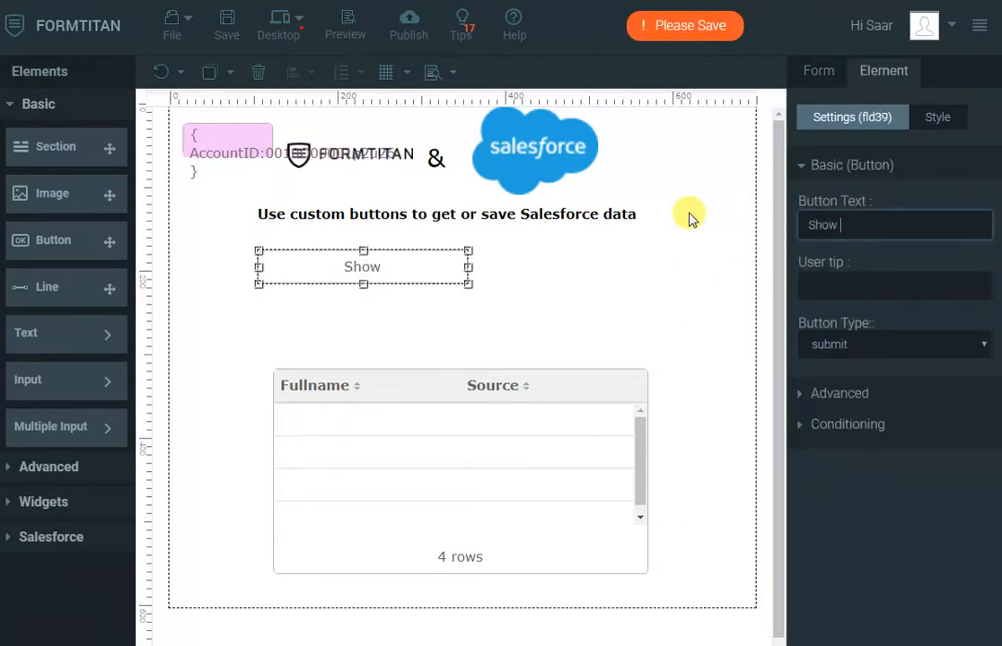
{"action": "type", "text": " Web Only"}
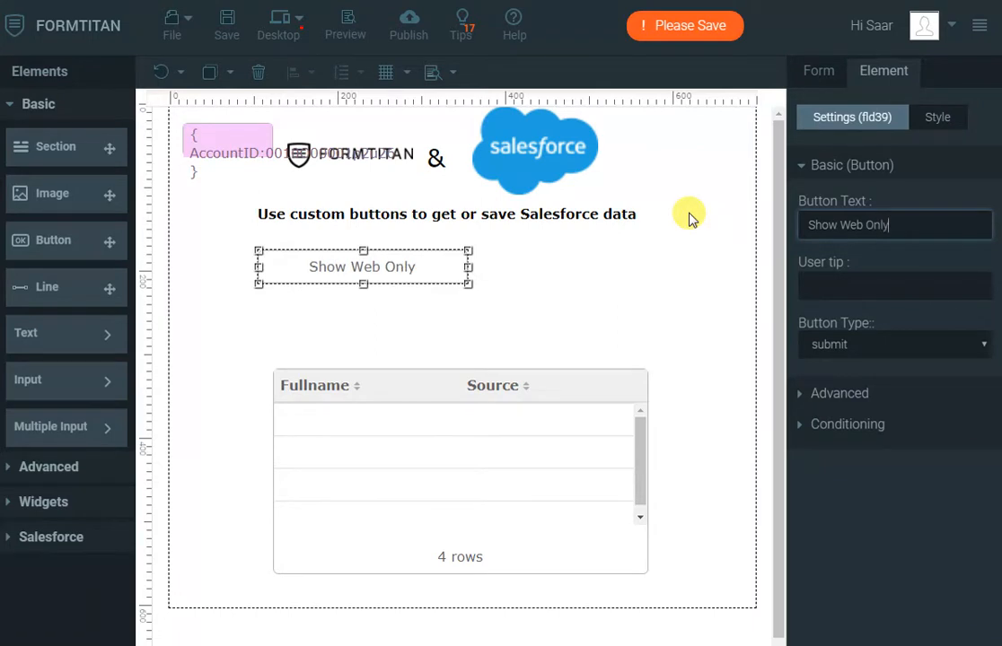
{"action": "left_click", "coordinate": [833, 347]}
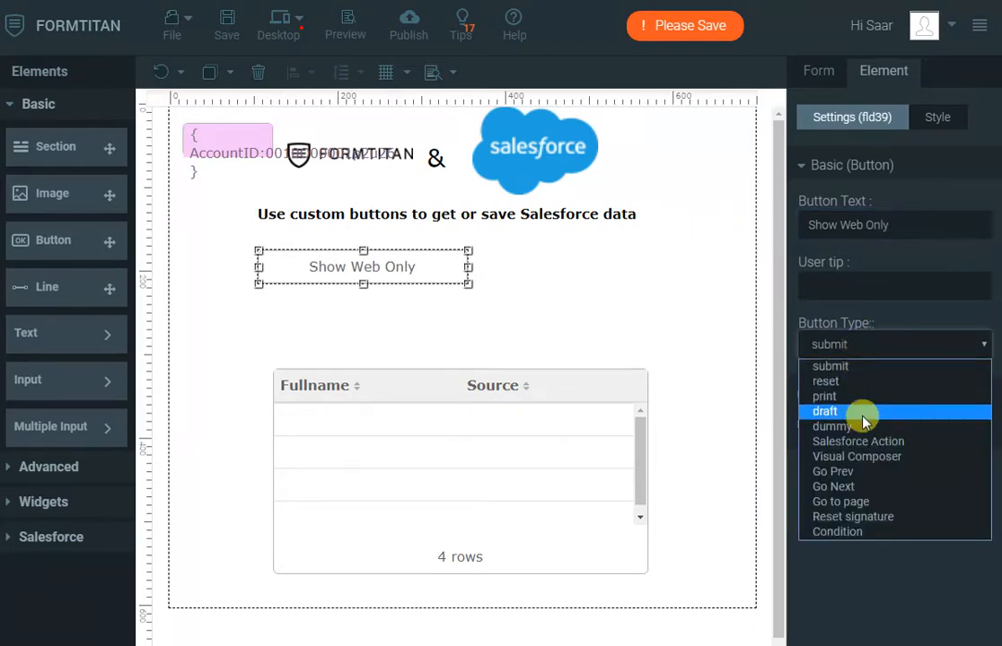
{"action": "left_click", "coordinate": [860, 440]}
- Narrow the Show Web Only button and shift it slightly left
{"action": "left_click_drag", "start_coordinate": [468, 267], "coordinate": [393, 268]}
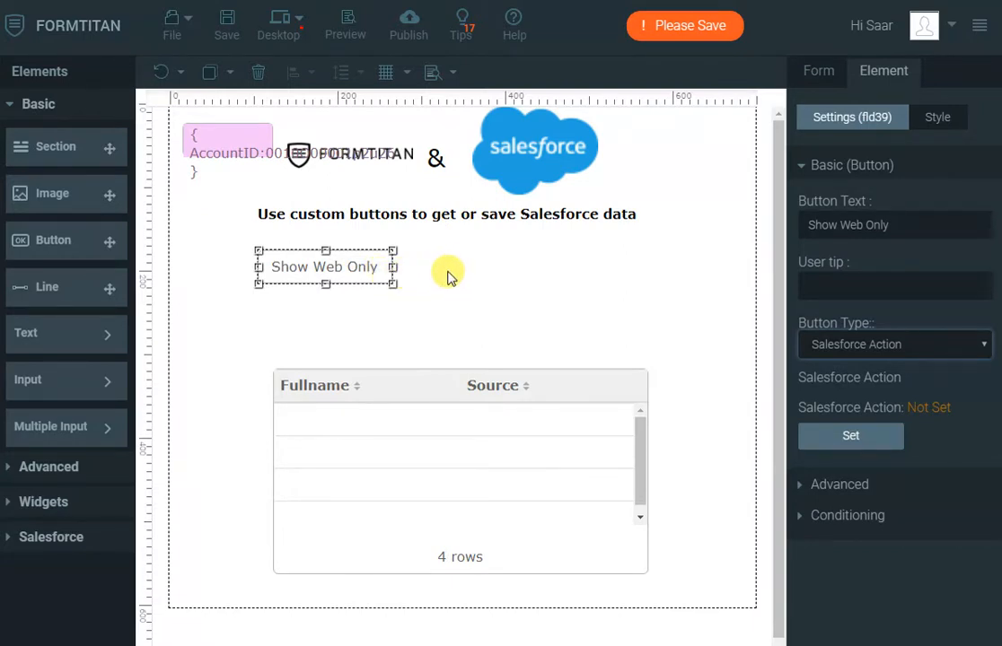
{"action": "left_click", "coordinate": [413, 280]}
{"action": "left_click", "coordinate": [381, 284]}
{"action": "left_click_drag", "start_coordinate": [381, 284], "coordinate": [354, 279]}
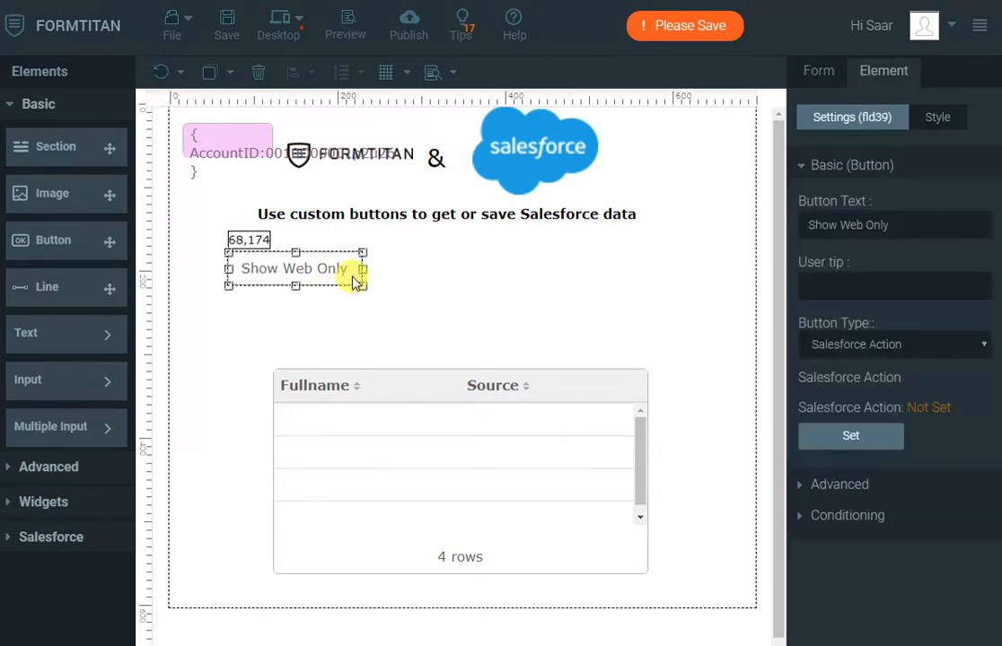
{"action": "left_click", "coordinate": [498, 277]}
- Duplicate the Contact fetch from Salesforce as #2 Contact
{"action": "left_click", "coordinate": [875, 322]}
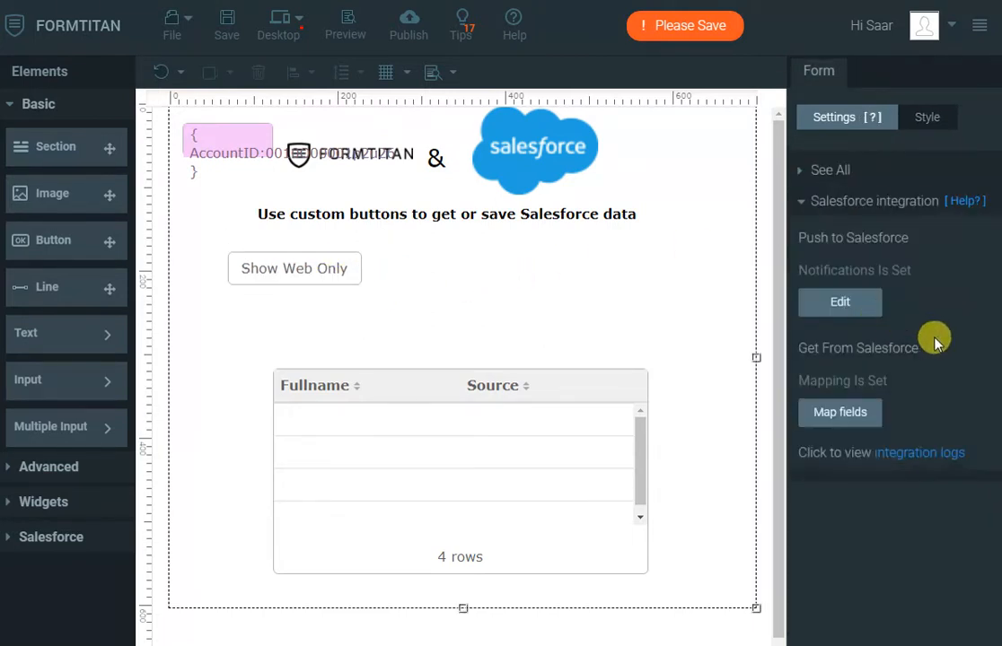
{"action": "left_click", "coordinate": [840, 413]}
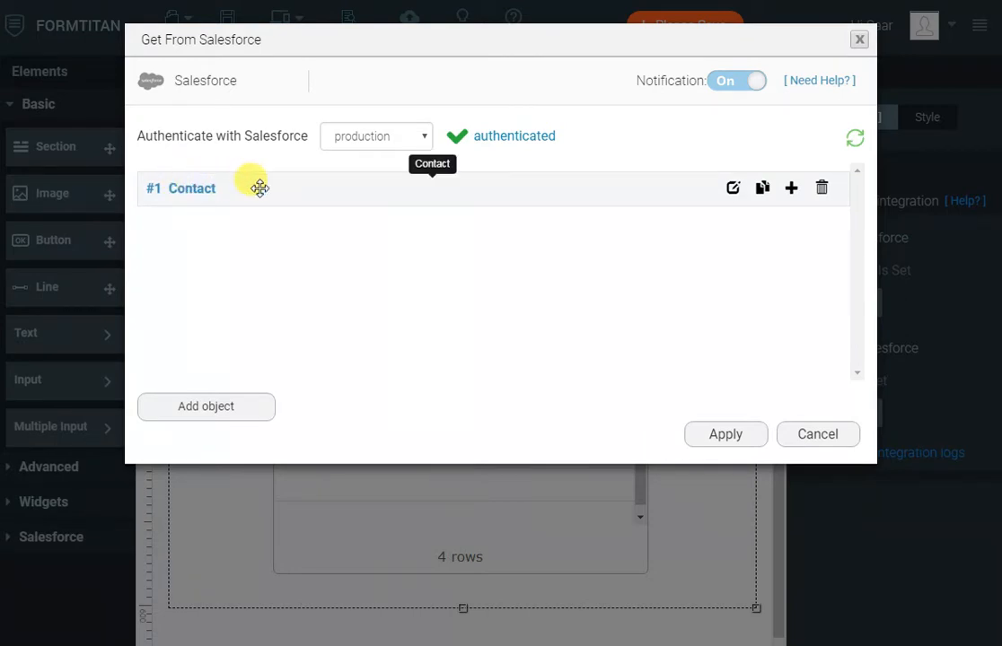
{"action": "left_click", "coordinate": [761, 190]}
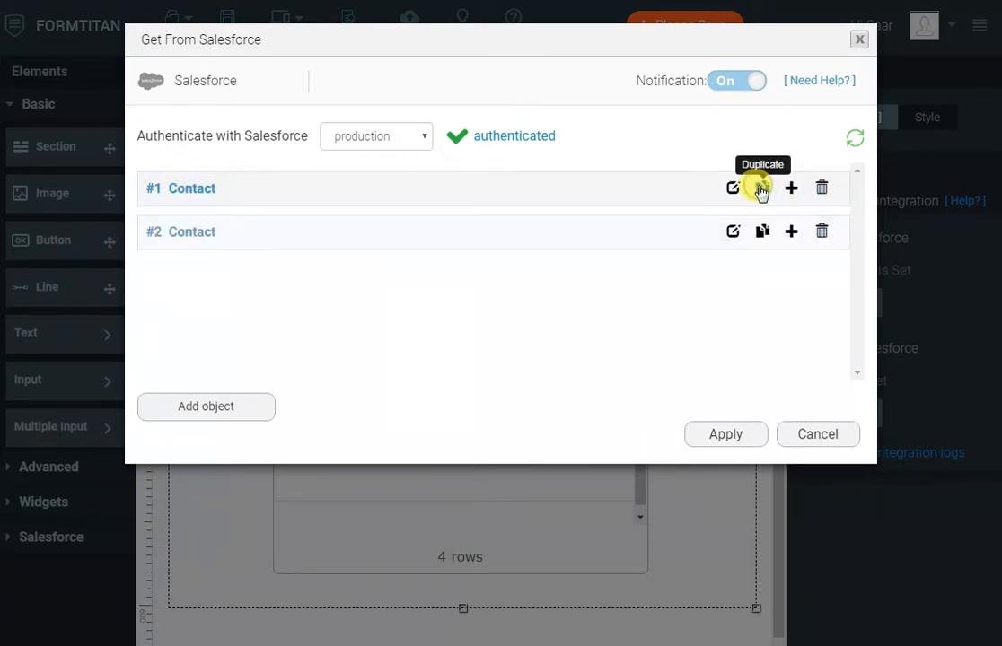
- Turn off Execute on form load for #2 Contact and open its conditions
{"action": "left_click", "coordinate": [734, 234]}
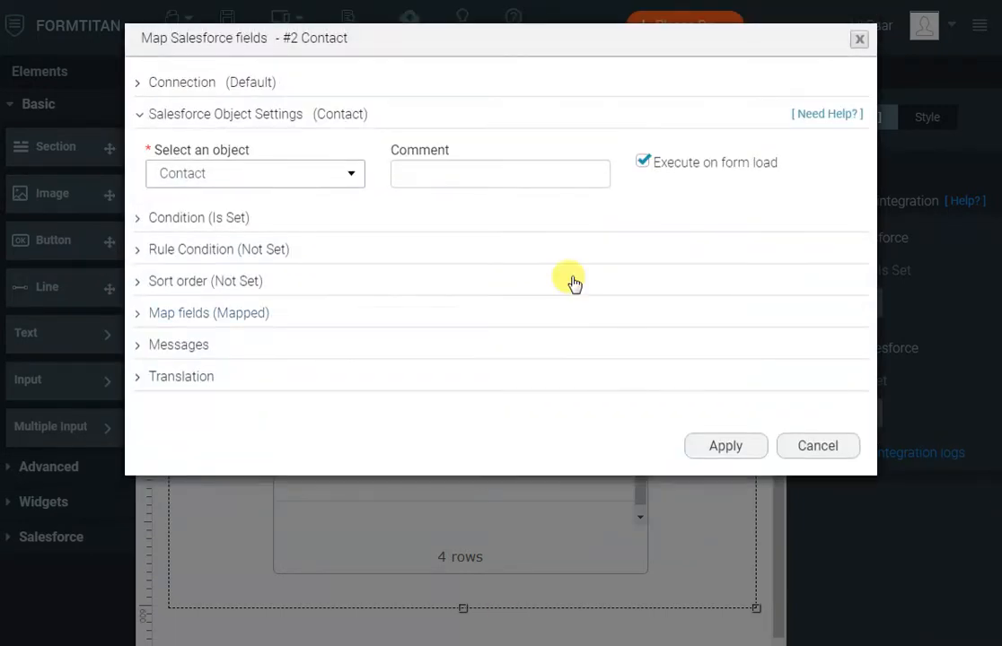
{"action": "left_click", "coordinate": [643, 163]}
{"action": "left_click", "coordinate": [233, 232]}
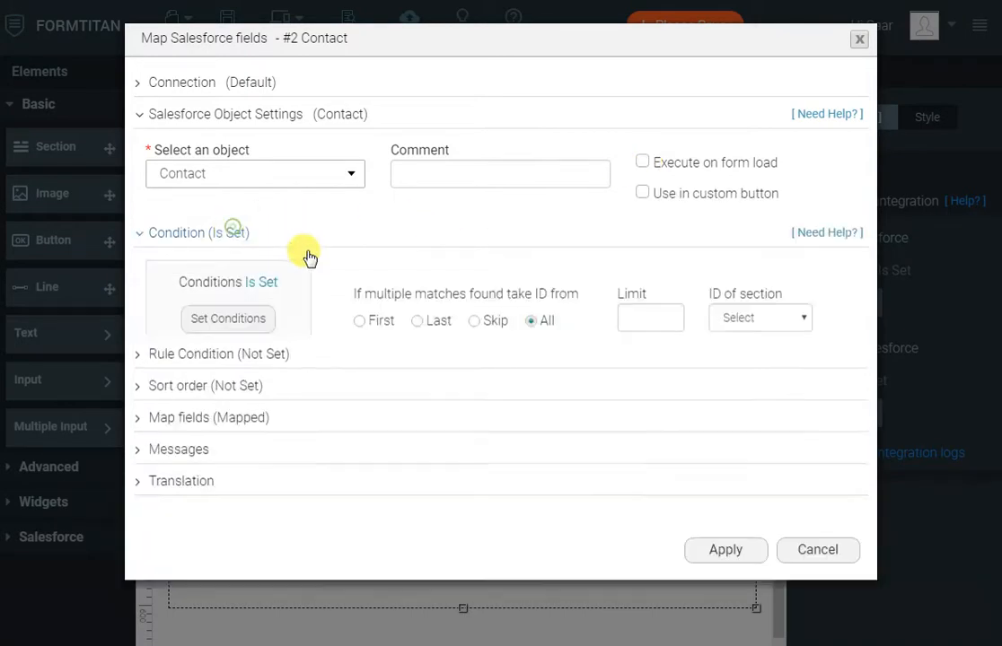
{"action": "left_click", "coordinate": [259, 321]}
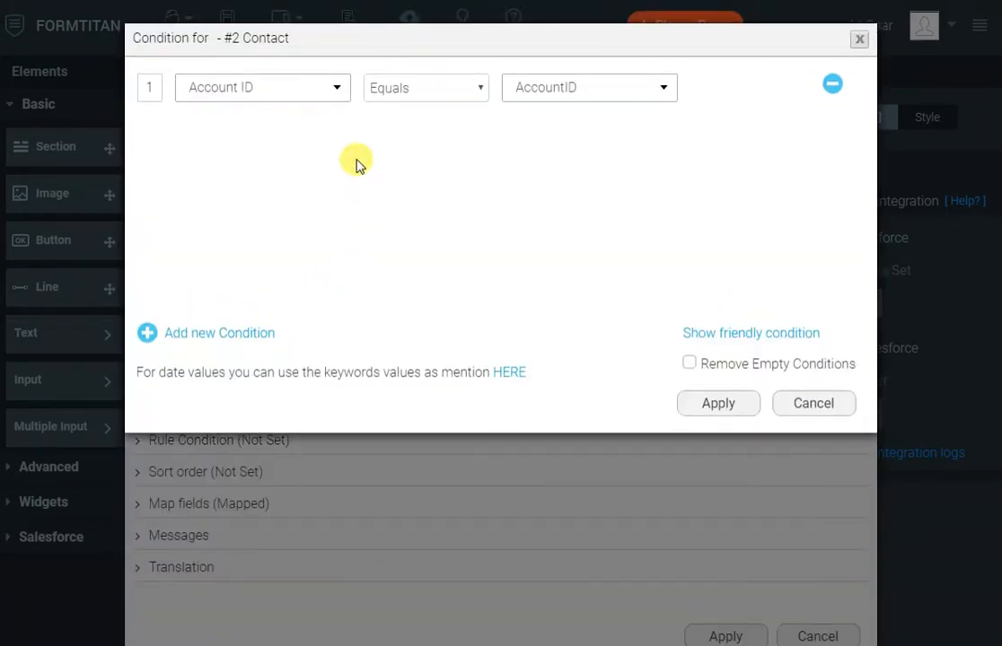
- Add a second condition: Lead Source equals the custom value 'Web'
{"action": "left_click", "coordinate": [238, 335]}
{"action": "left_click", "coordinate": [291, 138]}
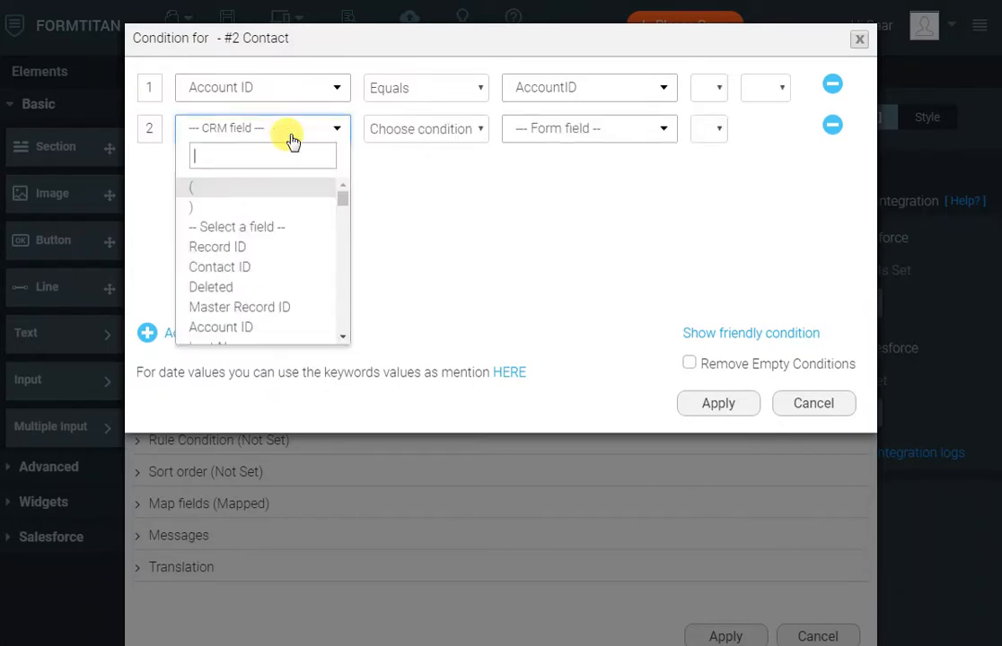
{"action": "type", "text": "sour"}
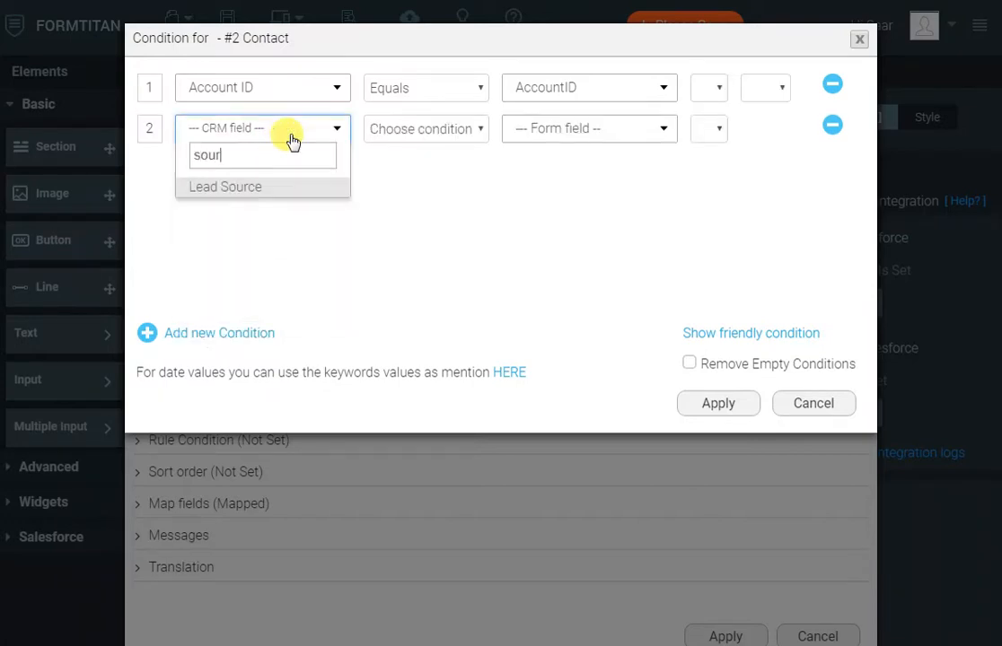
{"action": "key", "text": "Return"}
{"action": "key", "text": "Tab"}
{"action": "key", "text": "Tab"}
{"action": "type", "text": "oth"}
{"action": "key", "text": "Return"}
{"action": "key", "text": "Tab"}
{"action": "type", "text": "Web"}
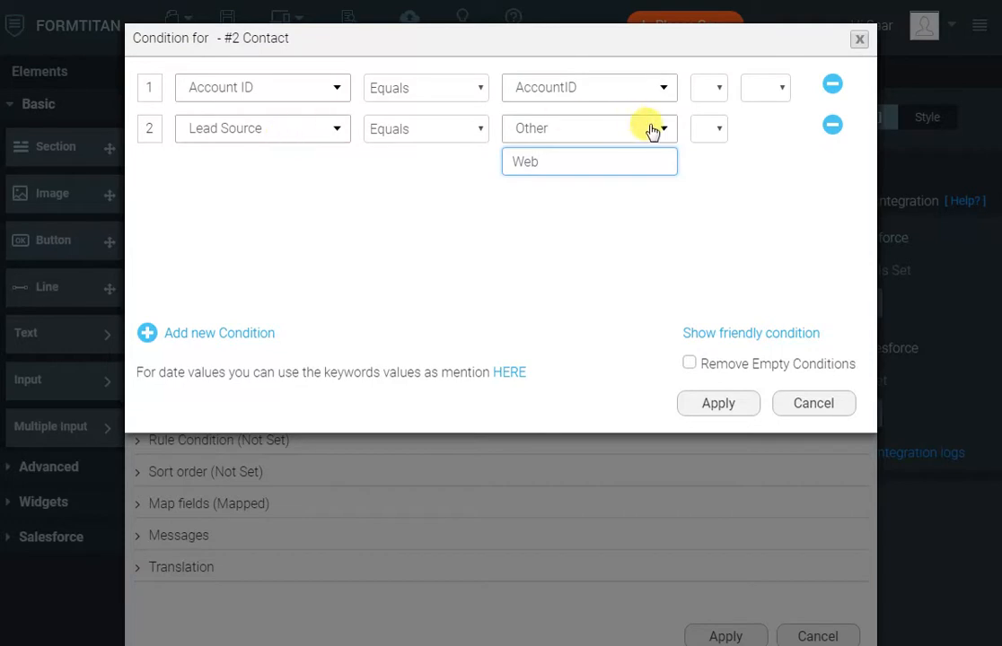
- Join the Account ID and Lead Source conditions with And and apply them
{"action": "left_click", "coordinate": [758, 88]}
{"action": "left_click", "coordinate": [763, 145]}
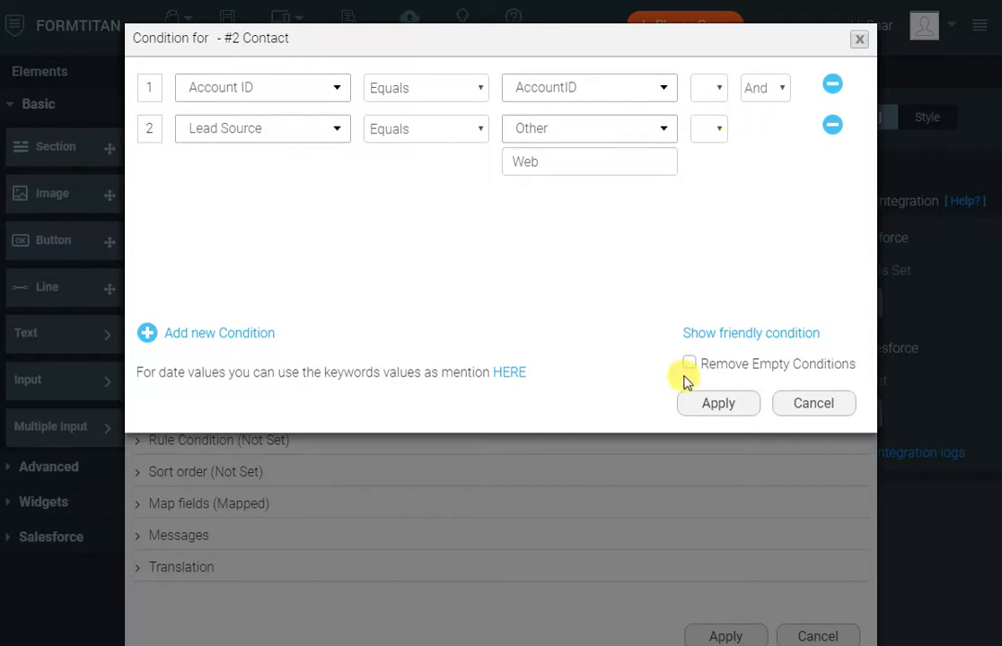
{"action": "left_click", "coordinate": [714, 404]}
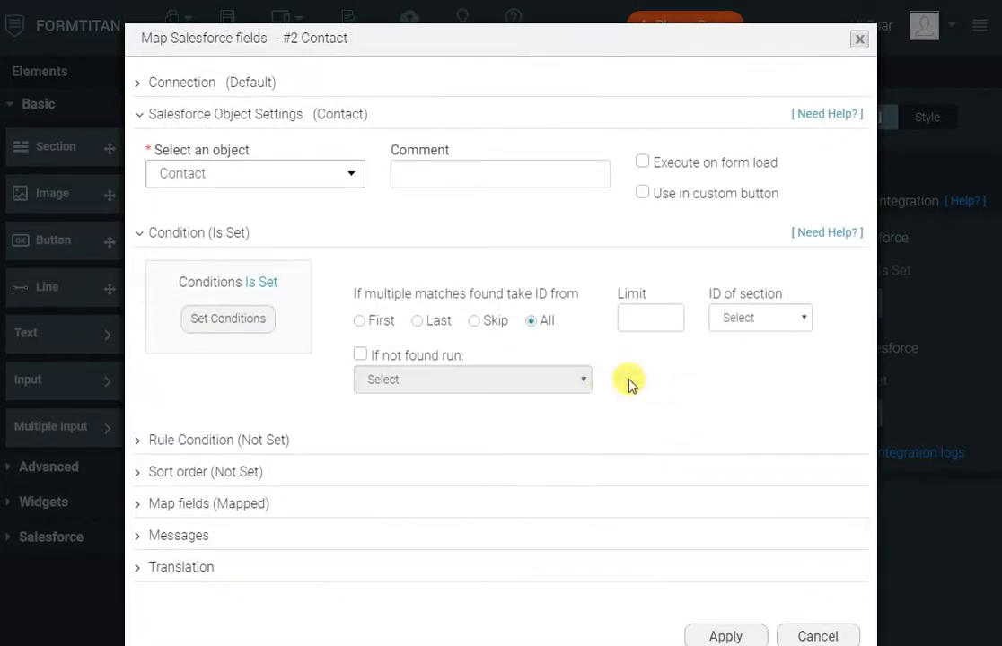
{"action": "left_click", "coordinate": [239, 505]}
- Confirm the Full Name and Lead Source field mappings for #2 Contact
{"action": "left_click", "coordinate": [239, 588]}
{"action": "scroll", "coordinate": [410, 305], "scroll_direction": "down", "scroll_amount": 3}
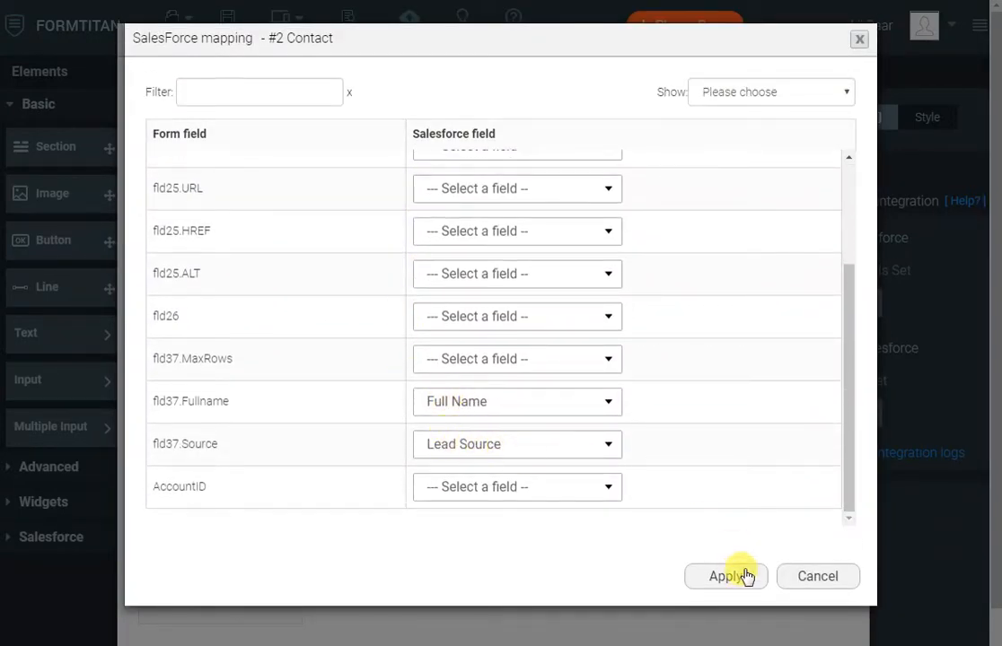
{"action": "left_click", "coordinate": [725, 577]}
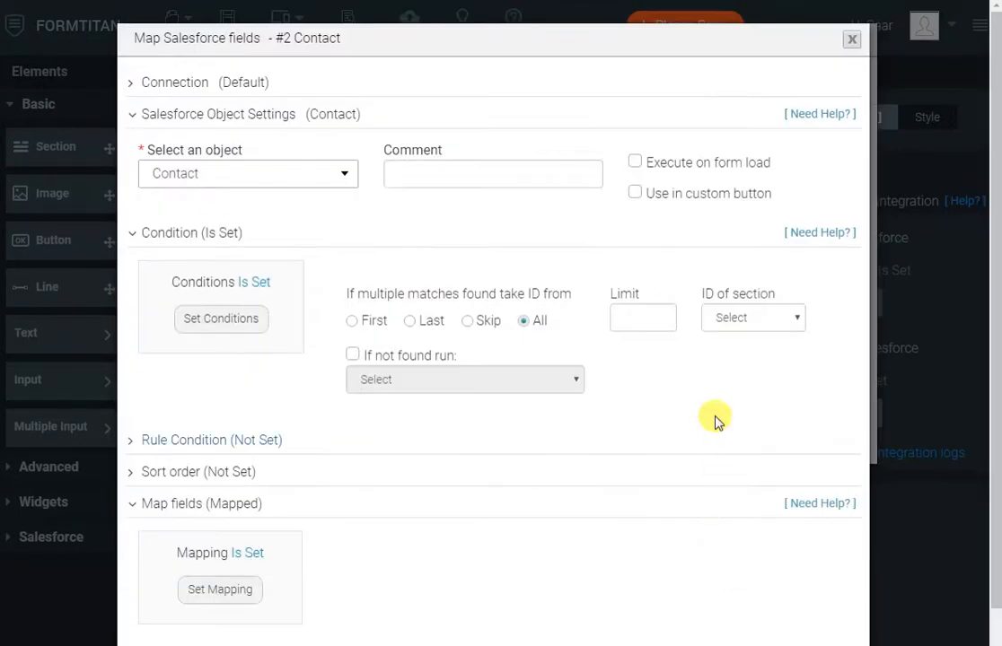
- Enable Use in custom button for #2 Contact and apply the Salesforce fetch settings
{"action": "left_click", "coordinate": [635, 194]}
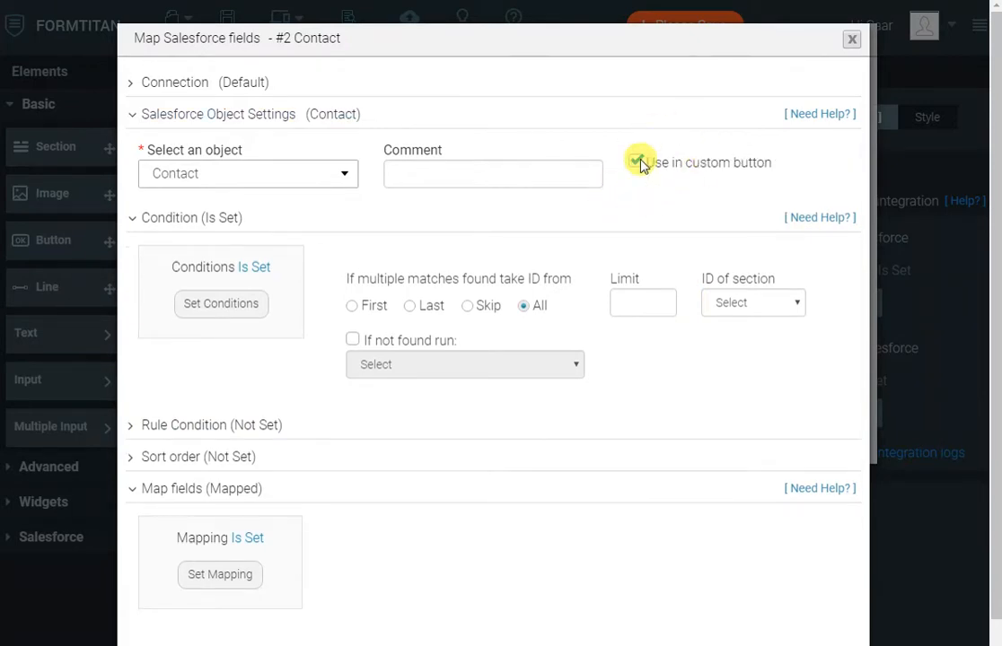
{"action": "scroll", "coordinate": [707, 545], "scroll_direction": "down", "scroll_amount": 2}
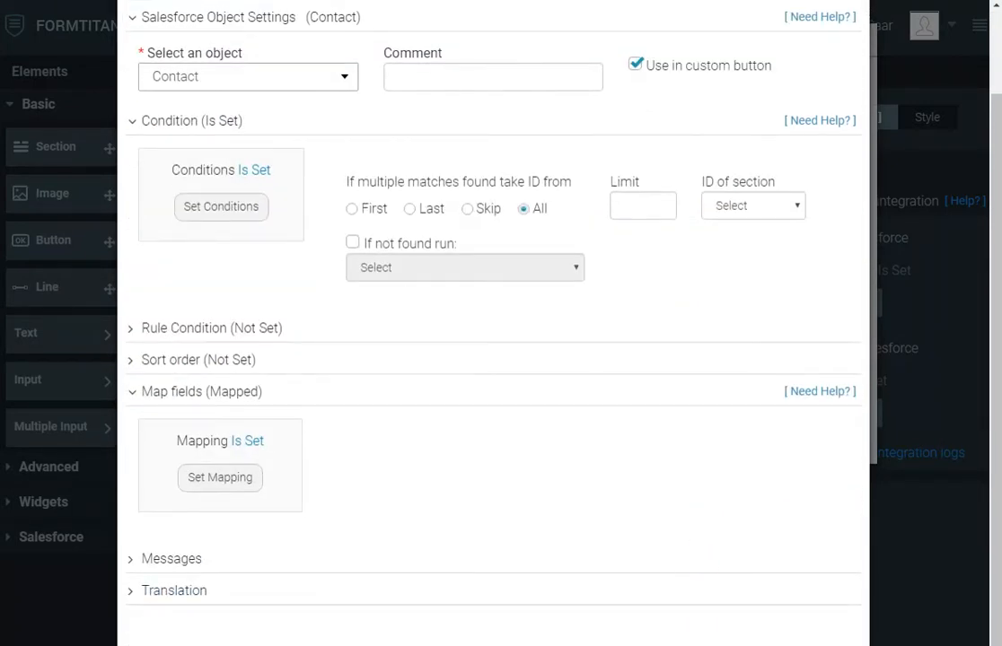
{"action": "left_click", "coordinate": [718, 643]}
{"action": "left_click", "coordinate": [716, 438]}
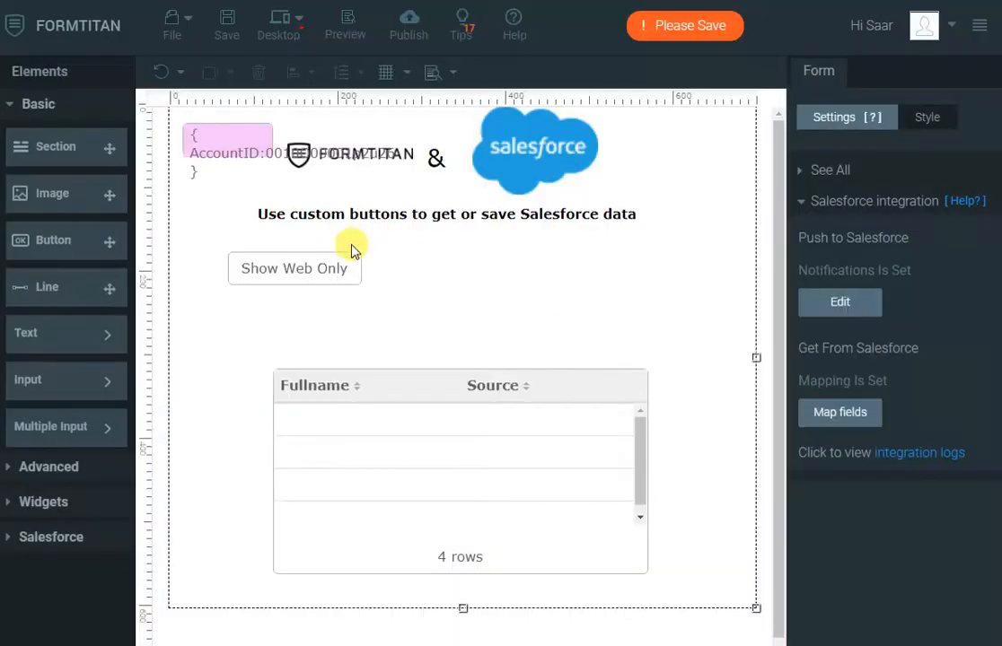
- Assign Contact (get) as the Show Web Only button's Salesforce action and apply it
{"action": "left_click", "coordinate": [329, 263]}
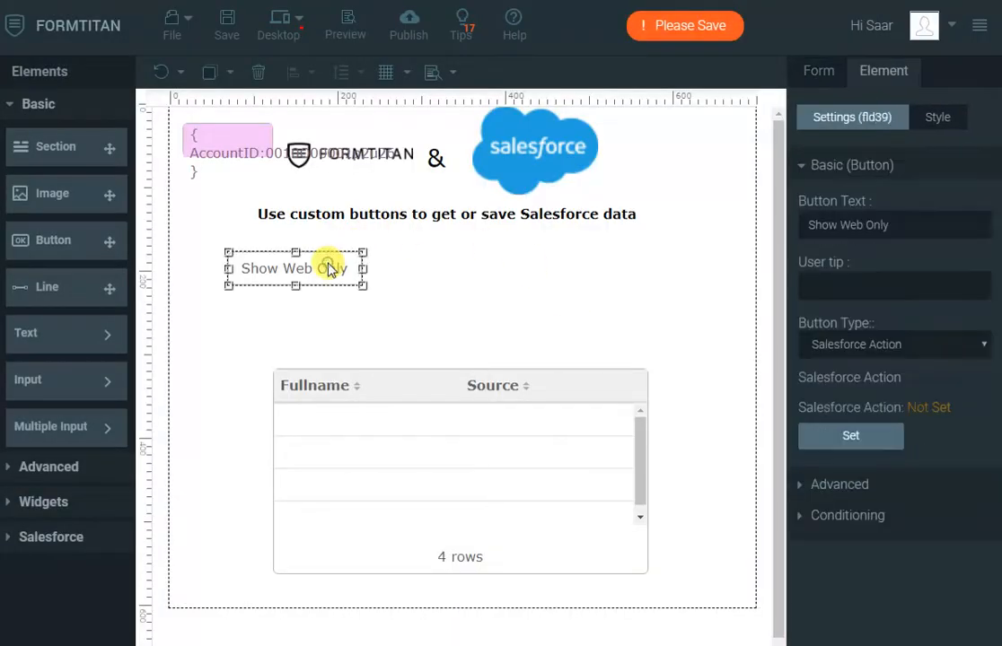
{"action": "left_click", "coordinate": [850, 435]}
{"action": "left_click", "coordinate": [314, 441]}
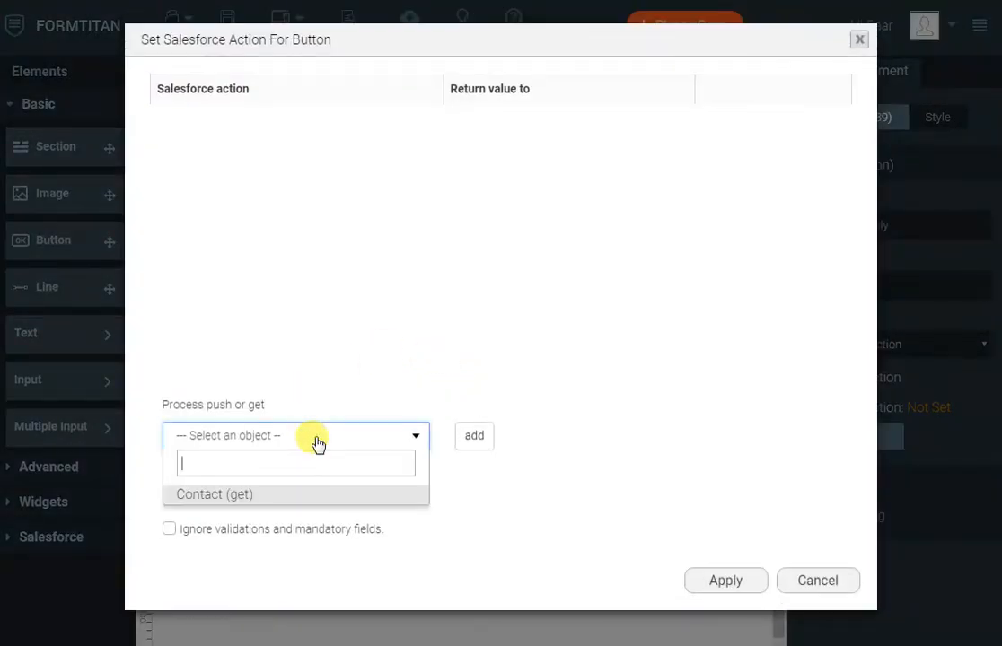
{"action": "left_click", "coordinate": [296, 503]}
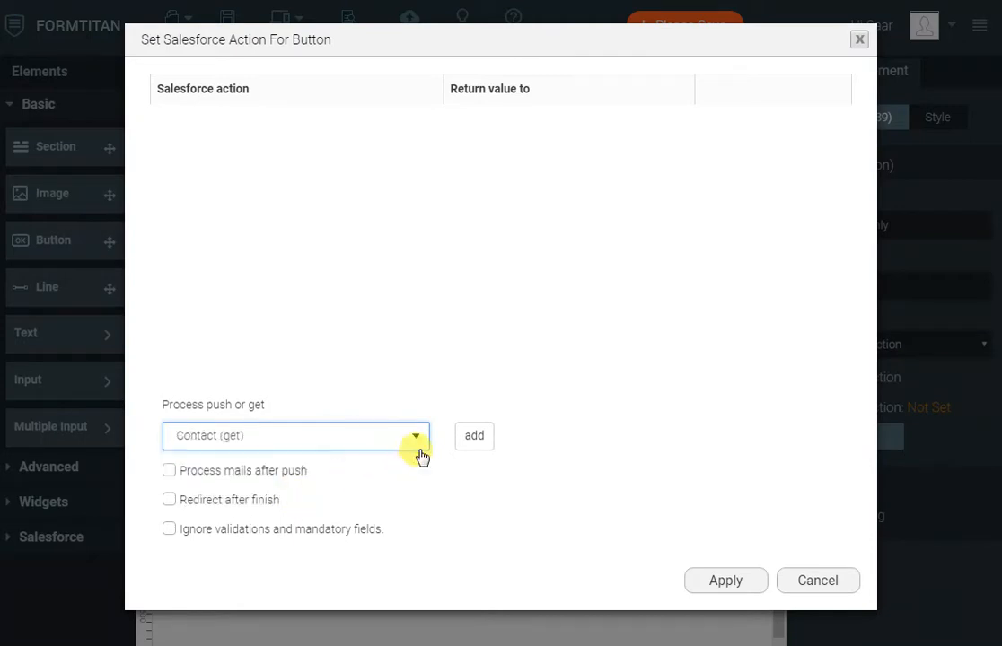
{"action": "left_click", "coordinate": [469, 440]}
{"action": "left_click", "coordinate": [725, 582]}
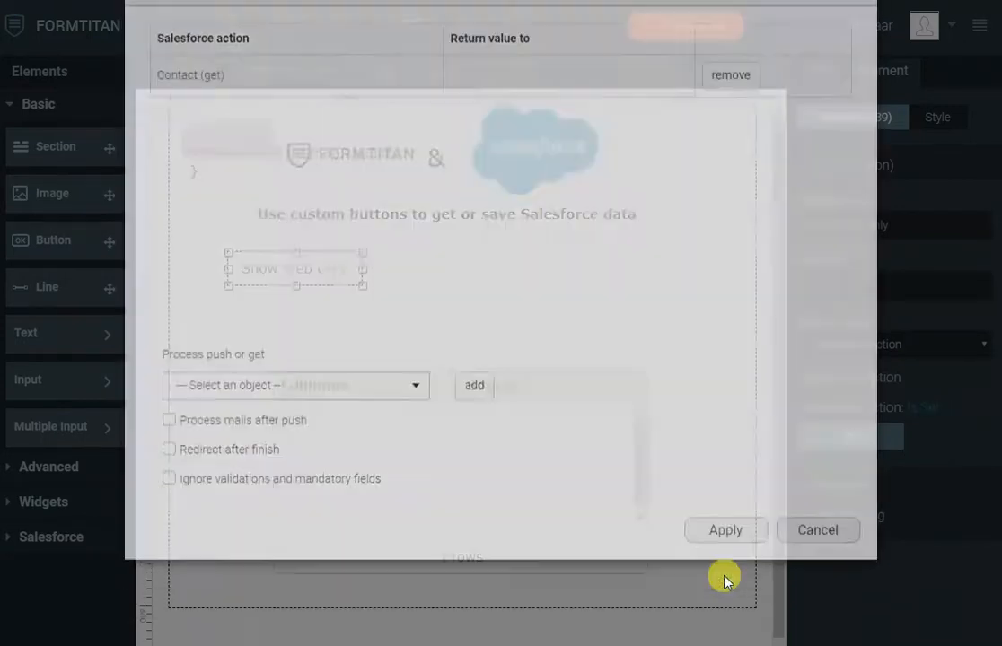
- Republish the form and test Show Web Only, which leaves two Web-source rows
{"action": "left_click", "coordinate": [409, 40]}
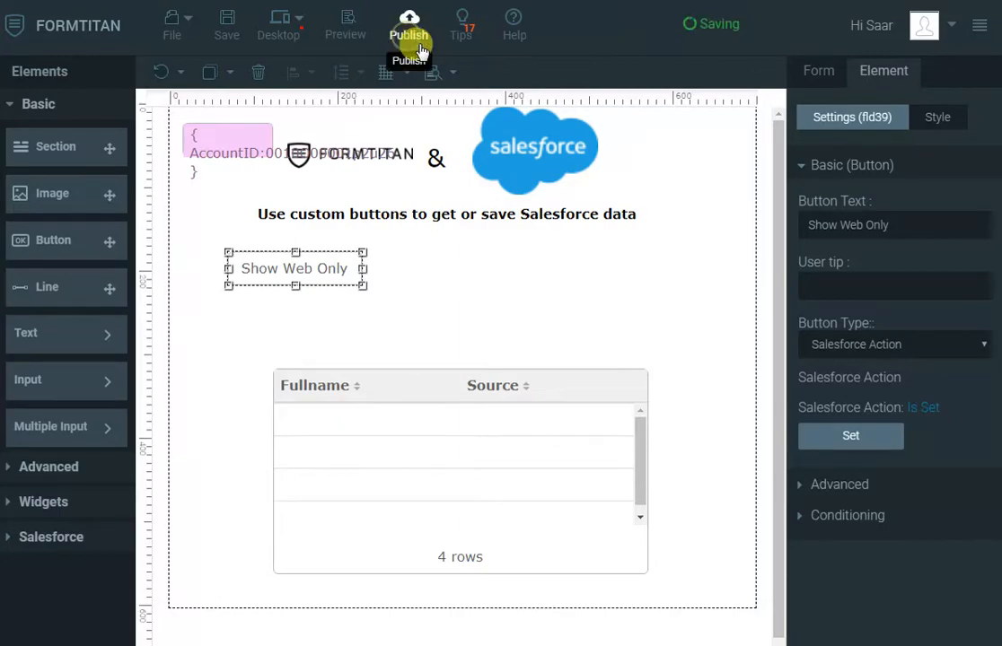
{"action": "left_click", "coordinate": [738, 107]}
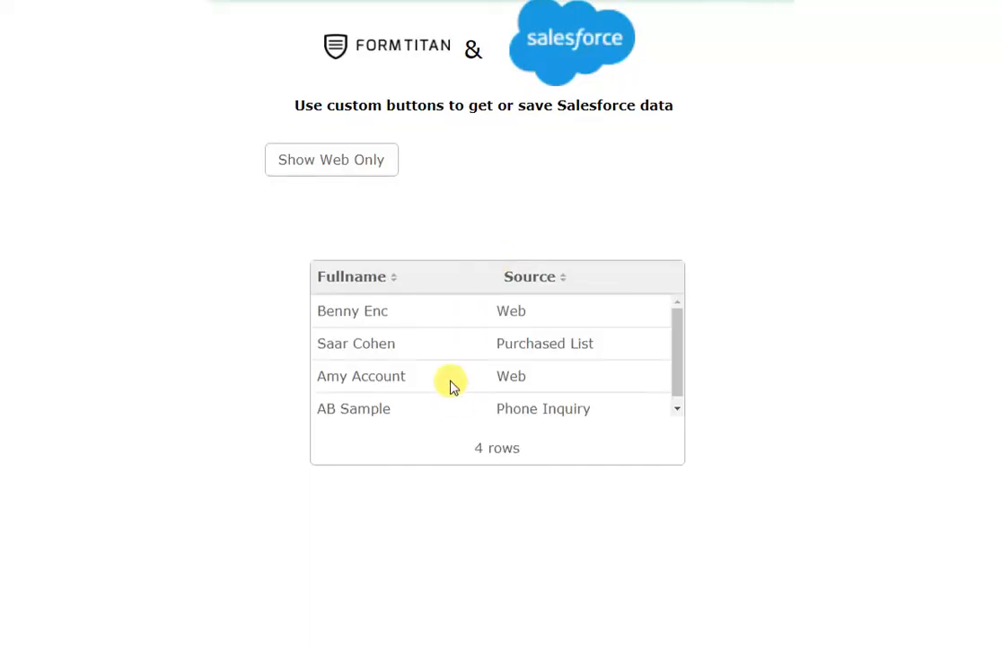
{"action": "left_click", "coordinate": [370, 166]}
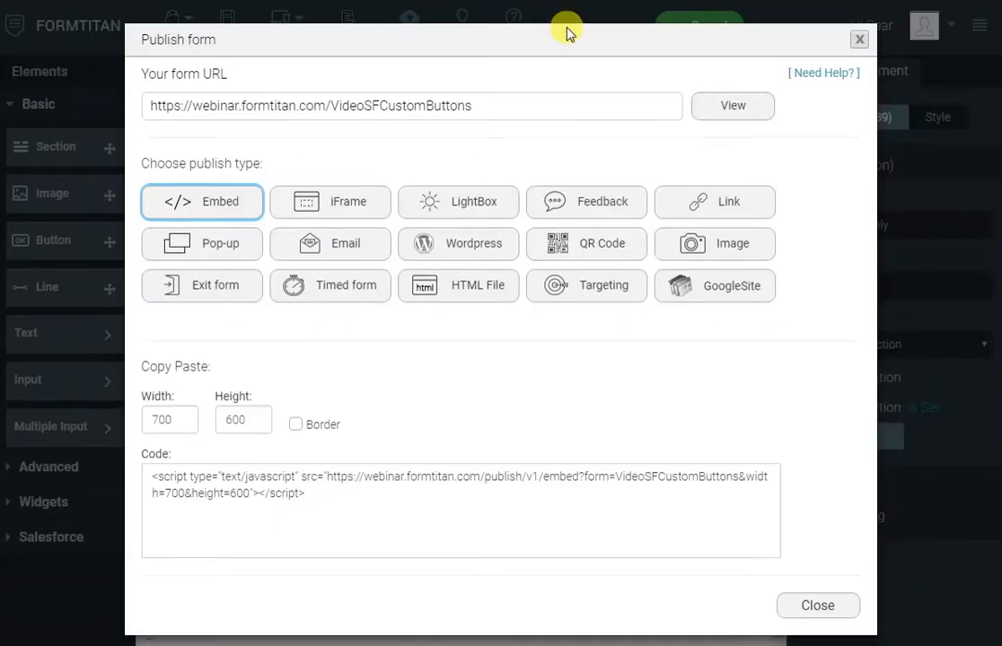
- Close the Publish form window to return to the design canvas
{"action": "left_click", "coordinate": [860, 43]}
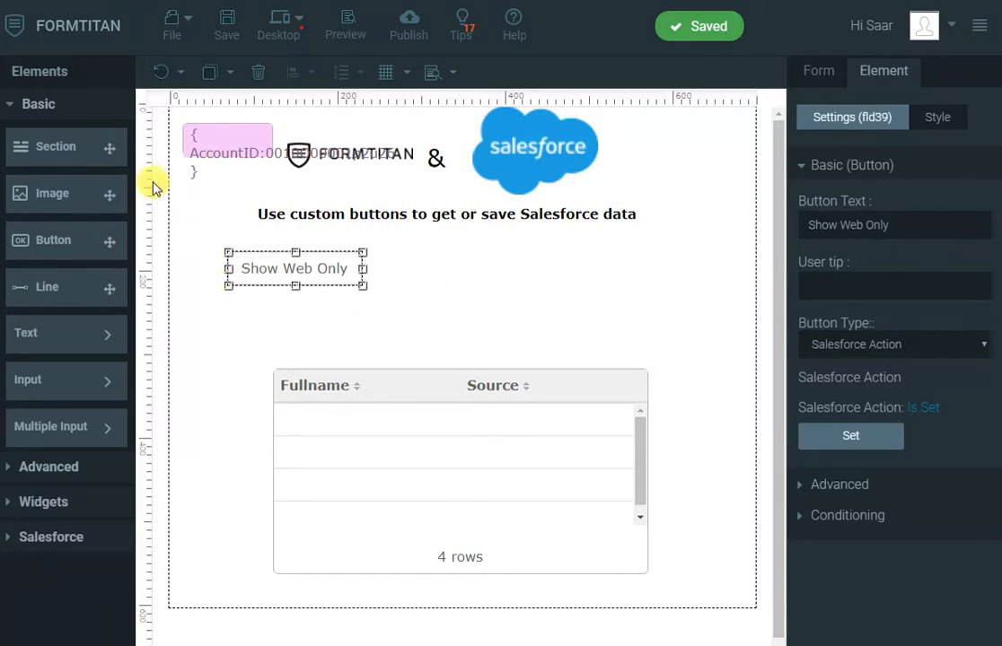
- Add a Full Name field with resized name boxes below Show Web Only, plus a Submit button beside it
{"action": "left_click", "coordinate": [74, 467]}
{"action": "left_click_drag", "start_coordinate": [90, 229], "coordinate": [314, 316]}
{"action": "left_click", "coordinate": [350, 341]}
{"action": "left_click_drag", "start_coordinate": [660, 341], "coordinate": [510, 342]}
{"action": "left_click_drag", "start_coordinate": [444, 340], "coordinate": [321, 340]}
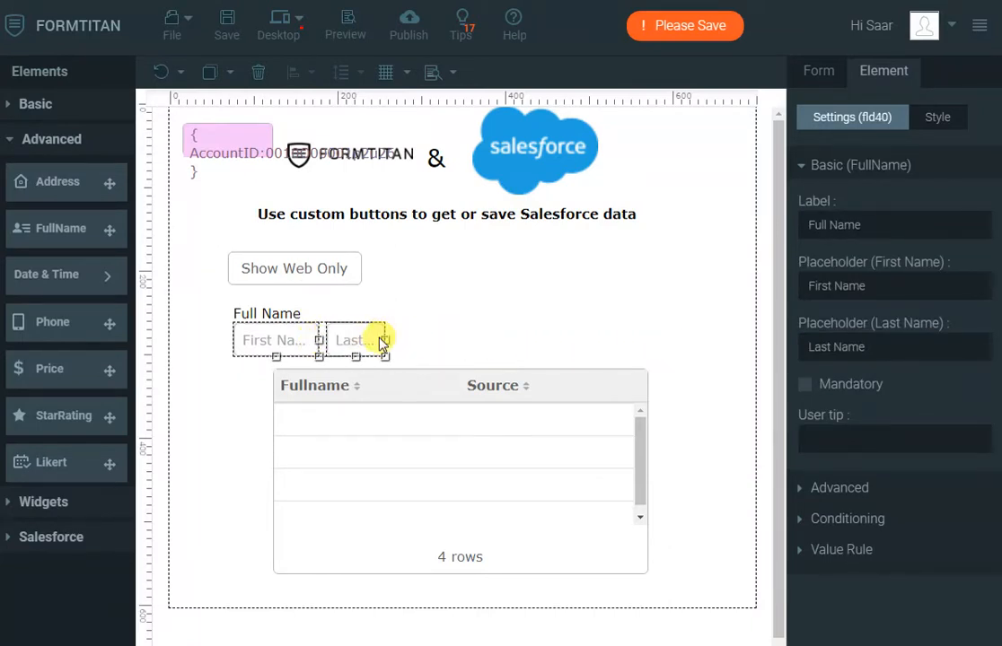
{"action": "left_click_drag", "start_coordinate": [382, 338], "coordinate": [438, 340]}
{"action": "left_click_drag", "start_coordinate": [270, 336], "coordinate": [308, 331]}
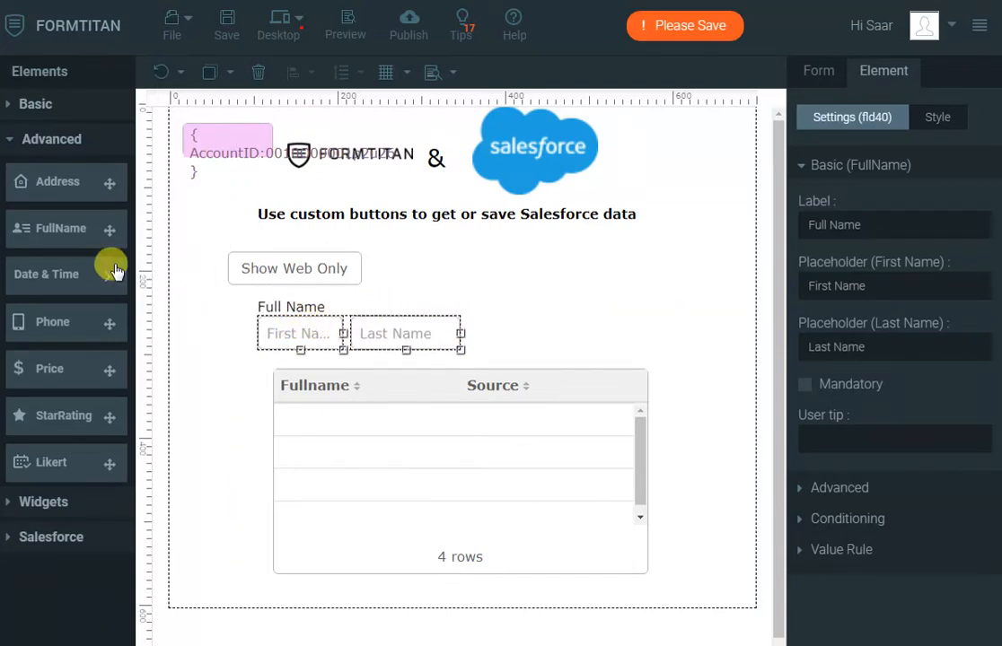
{"action": "left_click", "coordinate": [54, 102]}
{"action": "left_click_drag", "start_coordinate": [56, 239], "coordinate": [555, 342]}
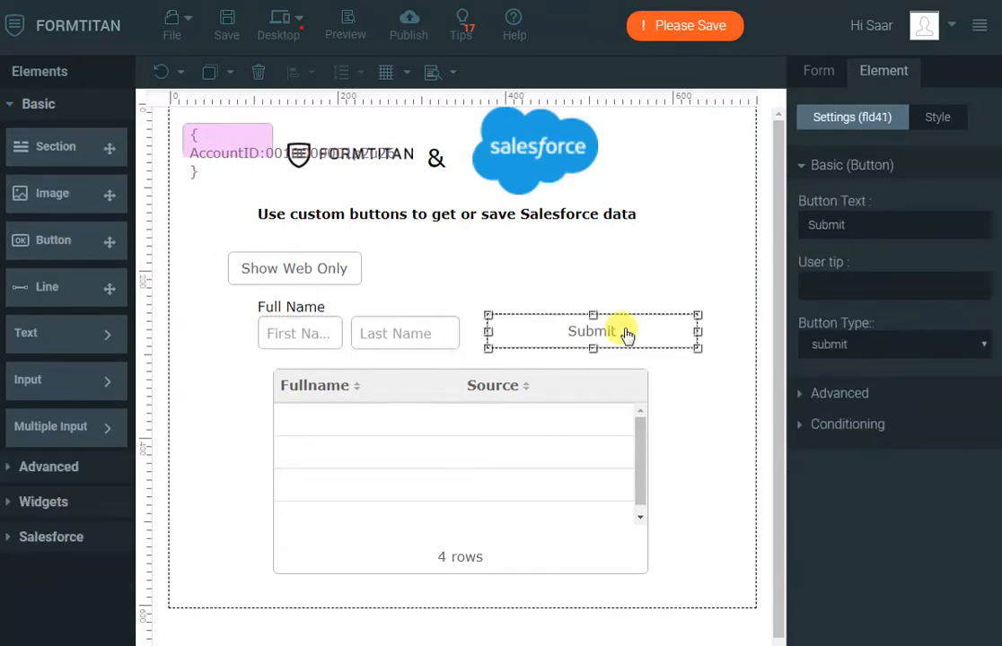
- Relabel the new button 'Add', set its type to Salesforce Action, and drag it narrower
{"action": "double_click", "coordinate": [883, 222]}
{"action": "type", "text": "Ad"}
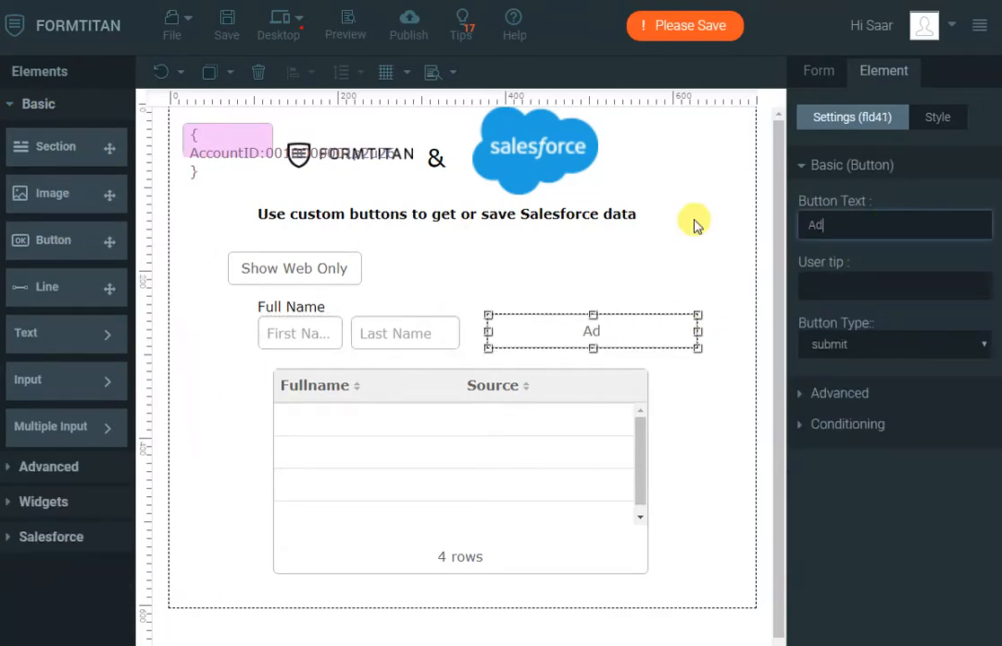
{"action": "type", "text": "d"}
{"action": "left_click", "coordinate": [864, 344]}
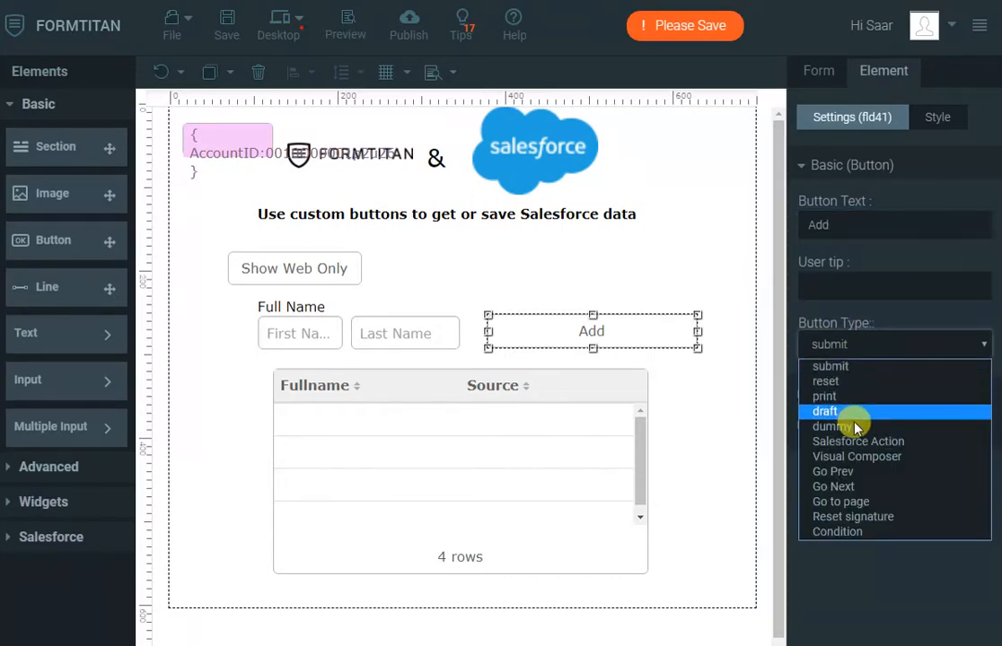
{"action": "left_click", "coordinate": [876, 440]}
{"action": "left_click_drag", "start_coordinate": [697, 331], "coordinate": [597, 333]}
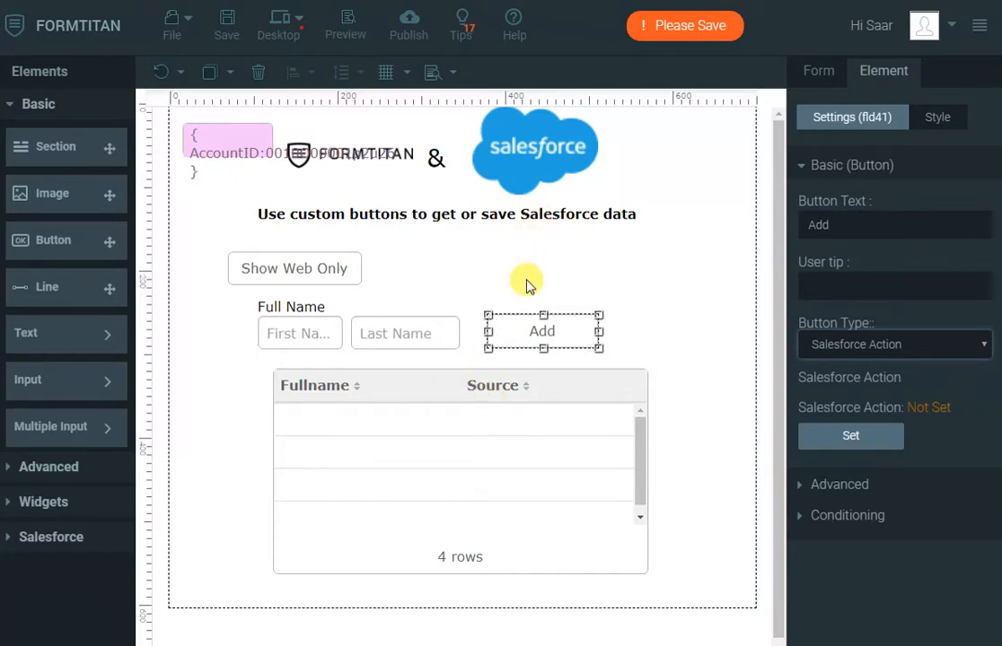
- Drop a Hidden widget at the top of the form and rename it from Key to ContactID
{"action": "left_click", "coordinate": [47, 504]}
{"action": "left_click_drag", "start_coordinate": [91, 487], "coordinate": [592, 153]}
{"action": "double_click", "coordinate": [860, 225]}
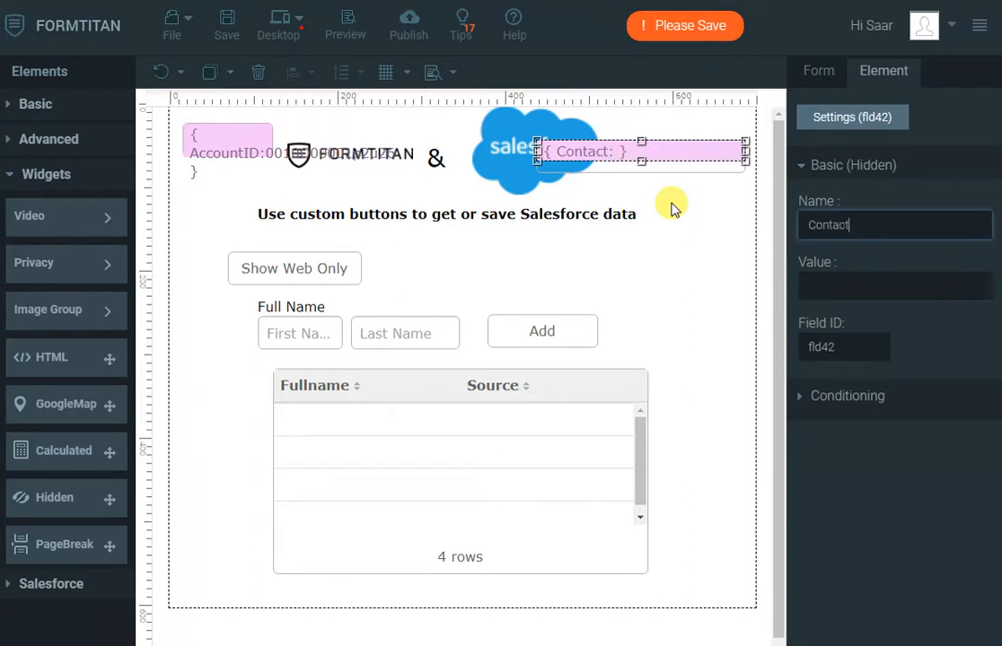
{"action": "type", "text": "ContactID"}
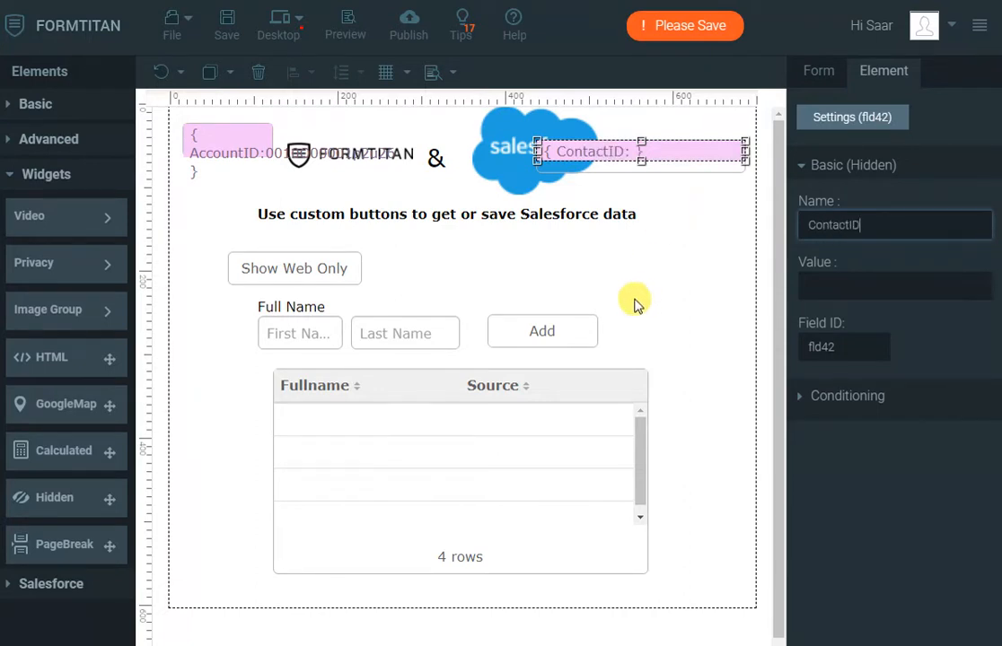
{"action": "left_click", "coordinate": [636, 299]}
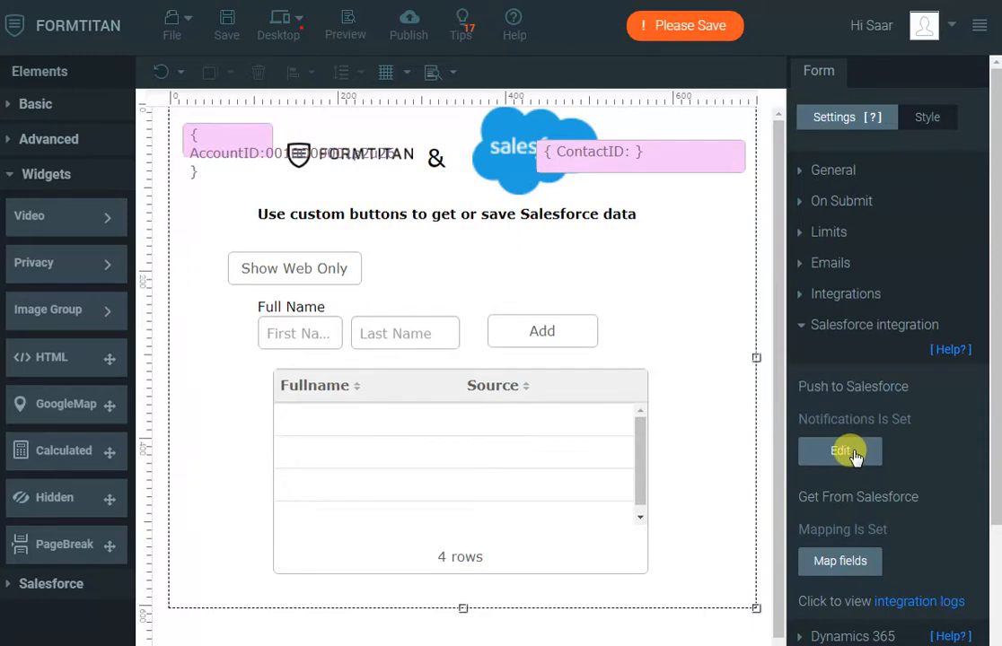
- Add Contact as a Salesforce object in the form's push settings
{"action": "left_click", "coordinate": [846, 454]}
{"action": "left_click", "coordinate": [244, 314]}
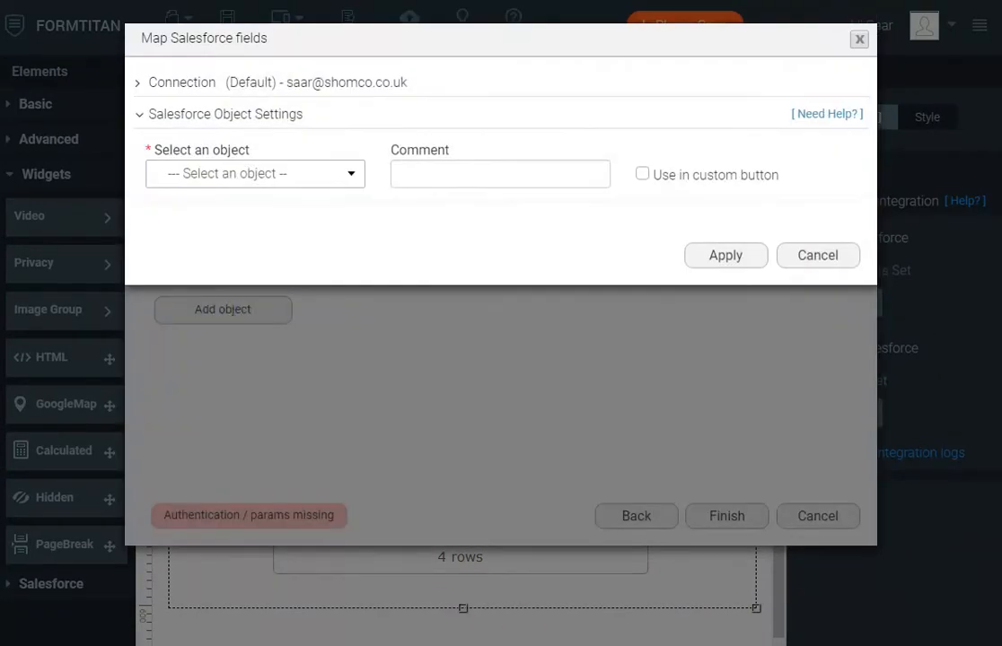
{"action": "left_click", "coordinate": [299, 173]}
{"action": "type", "text": "cont"}
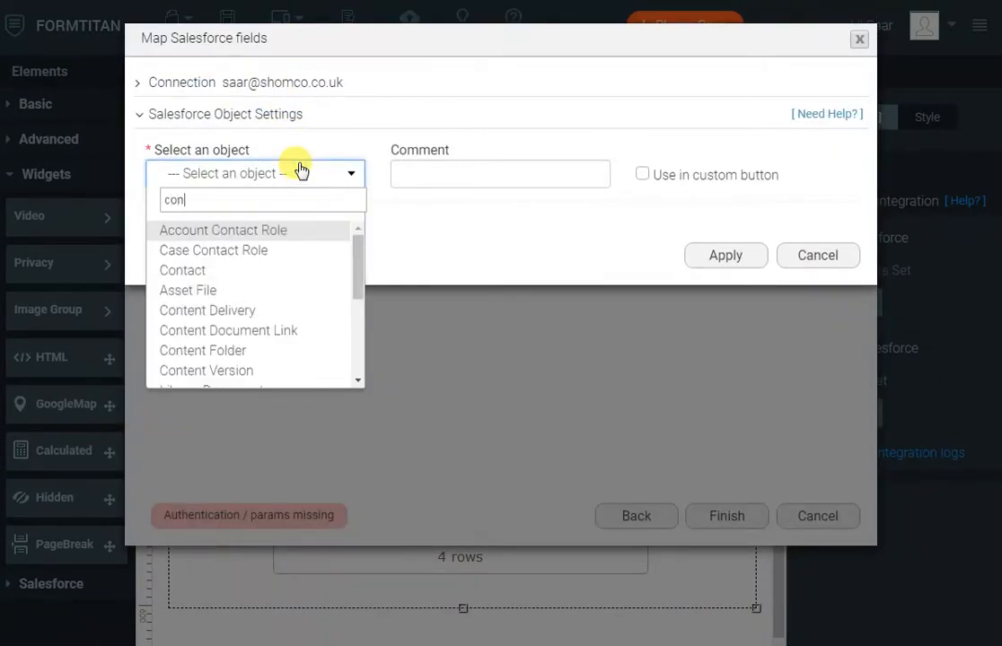
{"action": "key", "text": "Down"}
{"action": "key", "text": "Down"}
{"action": "key", "text": "Return"}
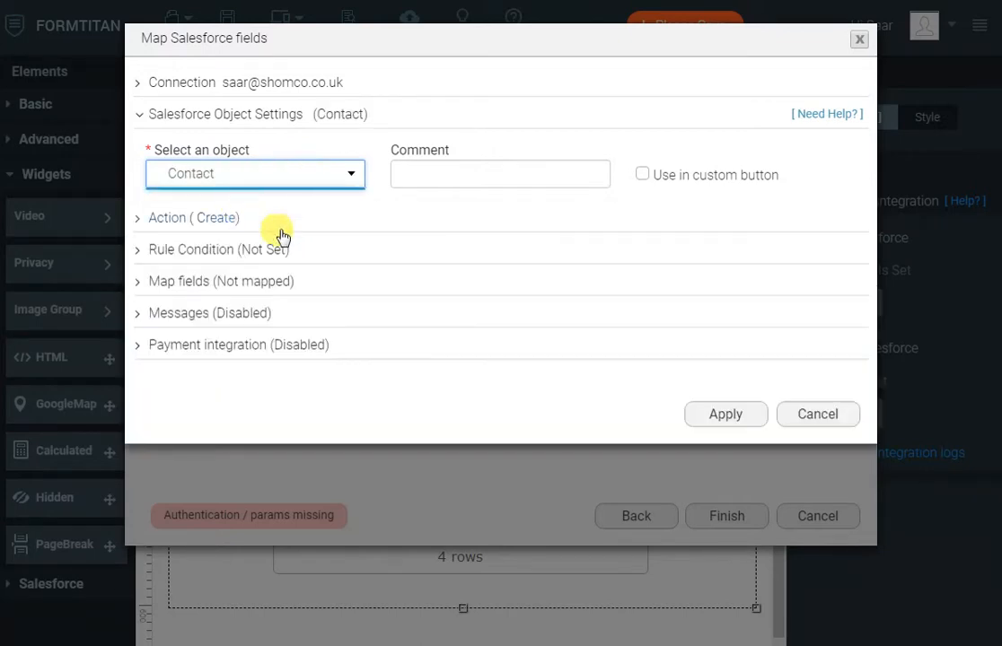
- Map AccountID to Account ID and Full Name's last and first names to Last Name and First Name
{"action": "left_click", "coordinate": [267, 285]}
{"action": "left_click", "coordinate": [247, 367]}
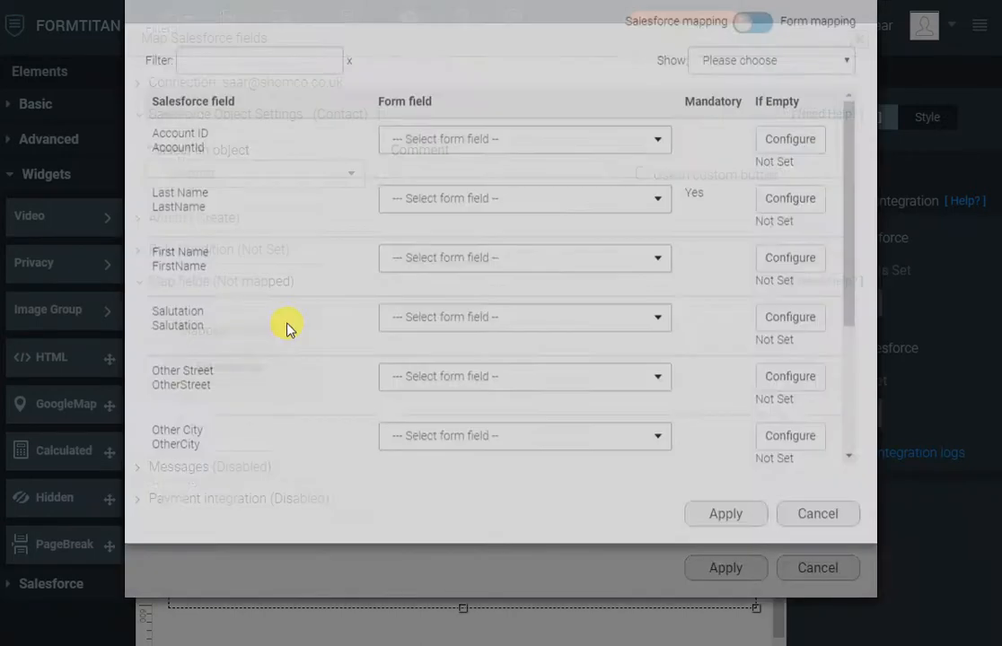
{"action": "left_click", "coordinate": [501, 208]}
{"action": "type", "text": "a"}
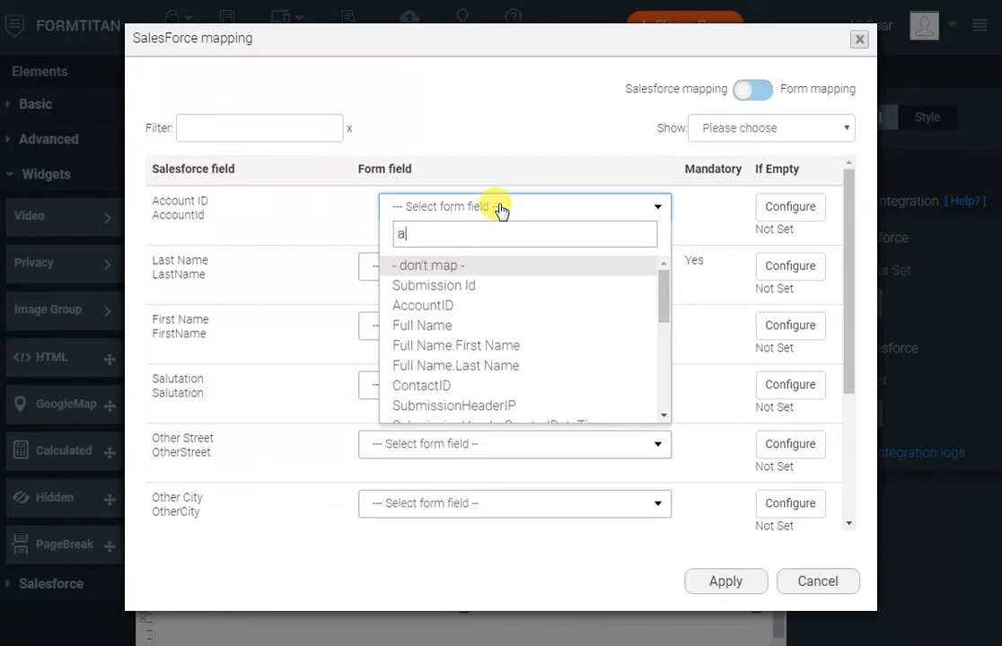
{"action": "type", "text": "cco"}
{"action": "key", "text": "Return"}
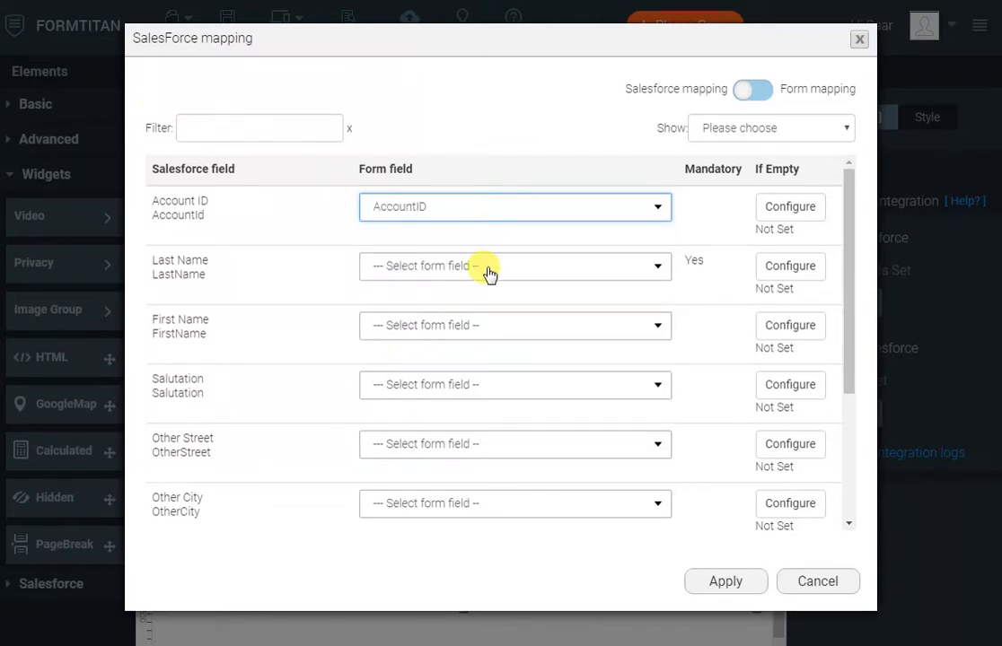
{"action": "left_click", "coordinate": [489, 269]}
{"action": "type", "text": "la"}
{"action": "key", "text": "Return"}
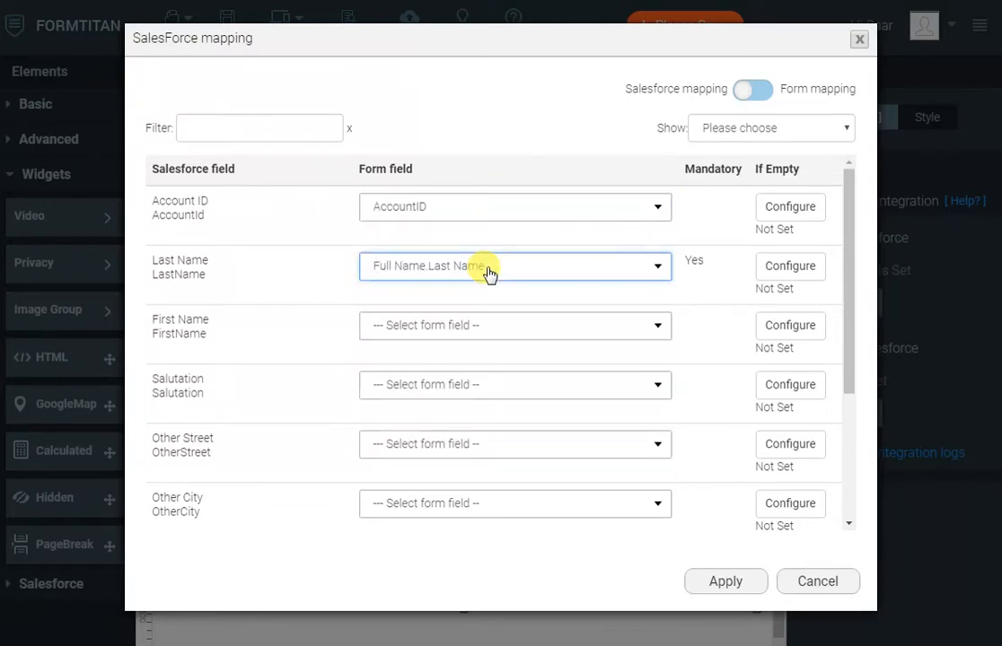
{"action": "key", "text": "Tab"}
{"action": "type", "text": "fir"}
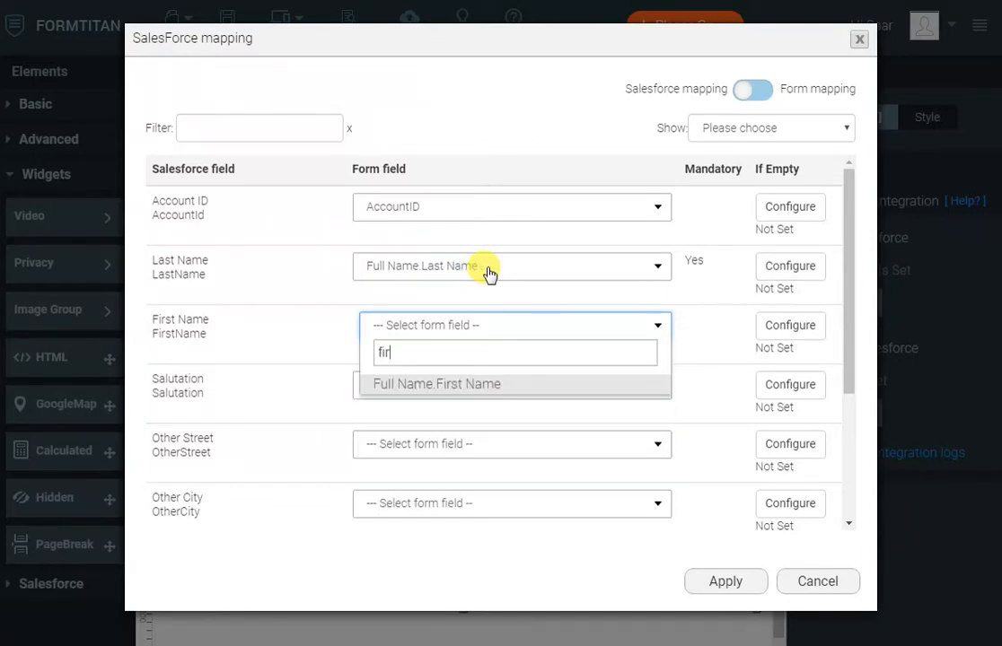
{"action": "key", "text": "Return"}
{"action": "left_click", "coordinate": [723, 584]}
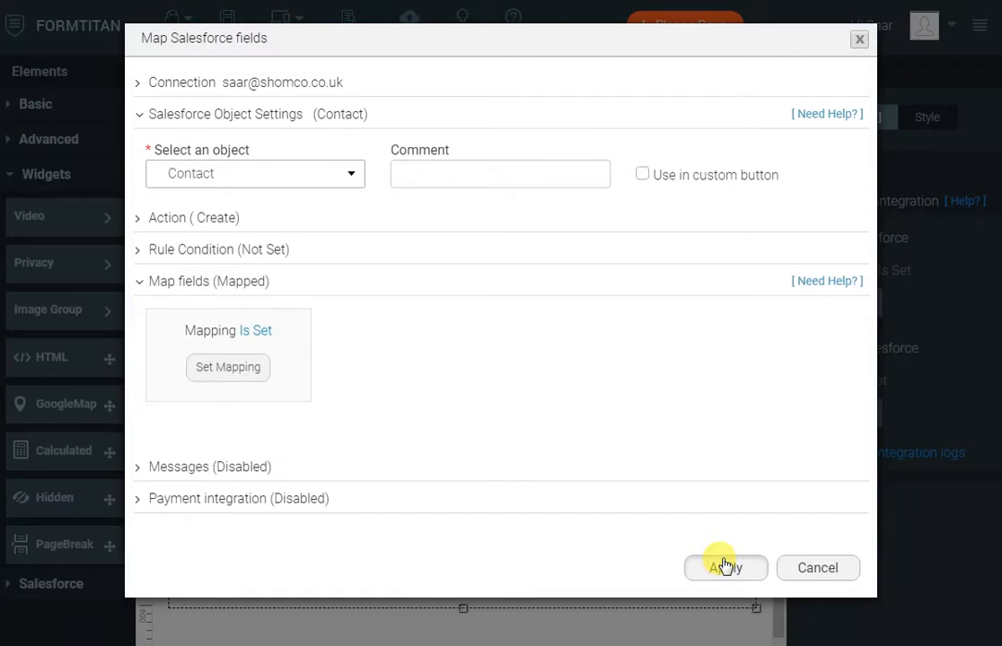
- Tick 'Use in custom button' for the Contact create push, apply, and finish
{"action": "left_click", "coordinate": [642, 176]}
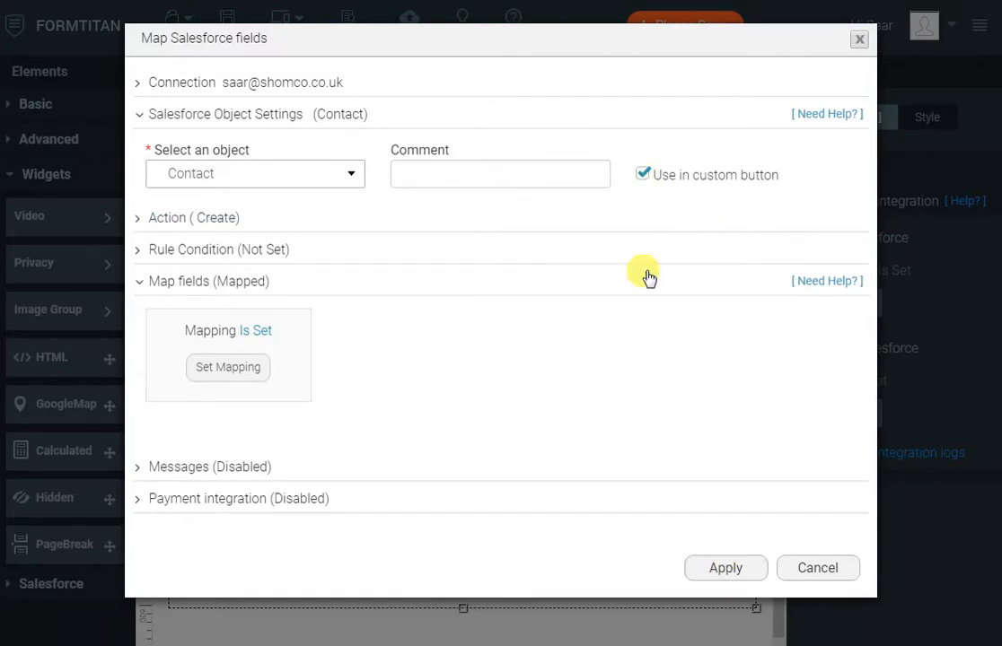
{"action": "left_click", "coordinate": [708, 570]}
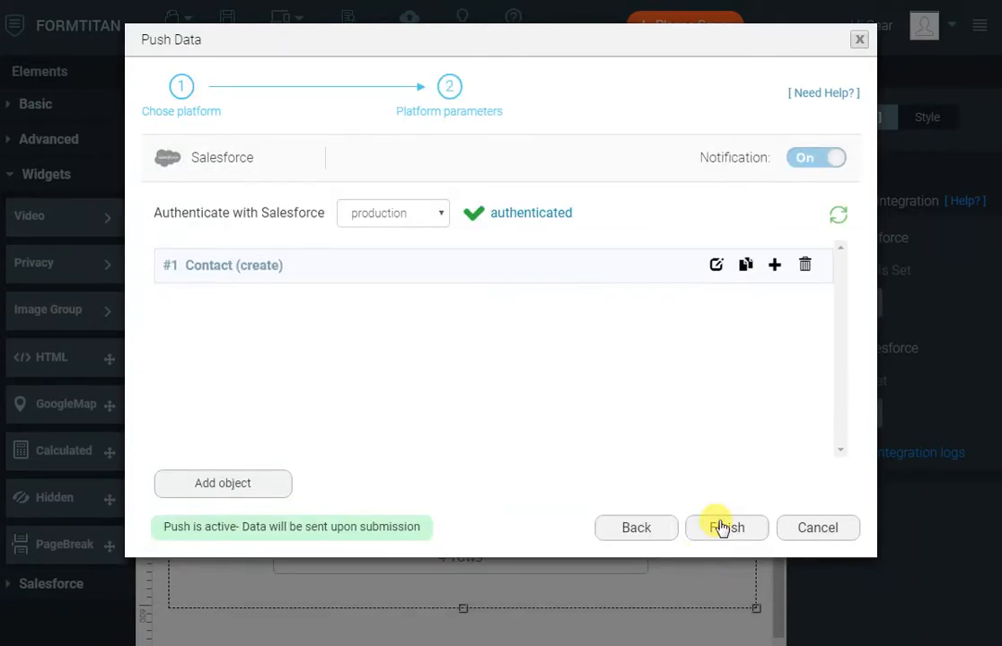
{"action": "left_click", "coordinate": [725, 531]}
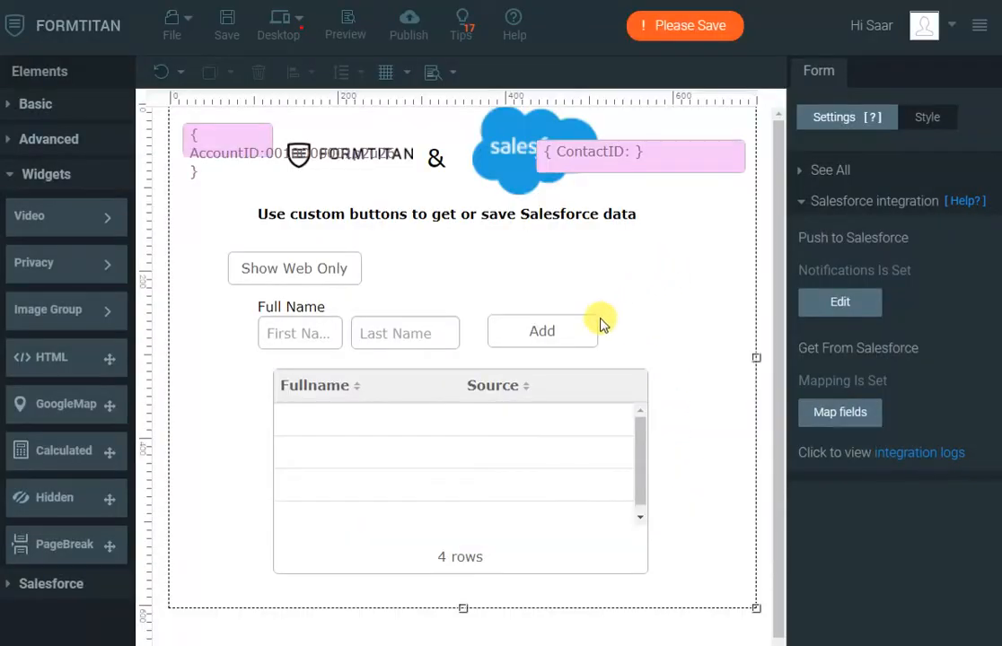
- Attach a Contact (create) action to the Add button, returning its value into ContactID
{"action": "left_click", "coordinate": [581, 337]}
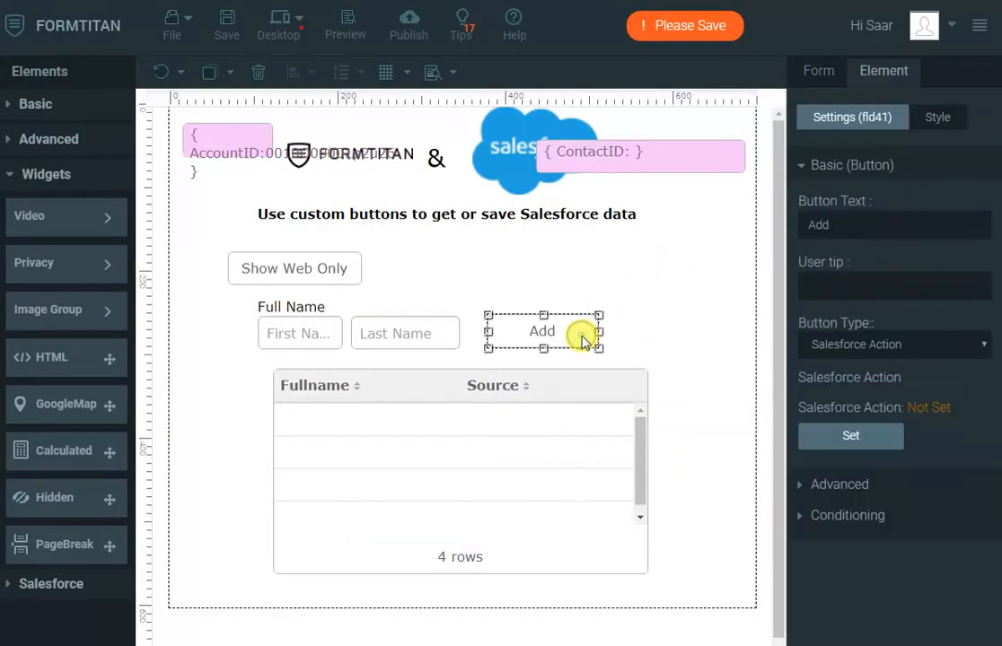
{"action": "left_click", "coordinate": [865, 436]}
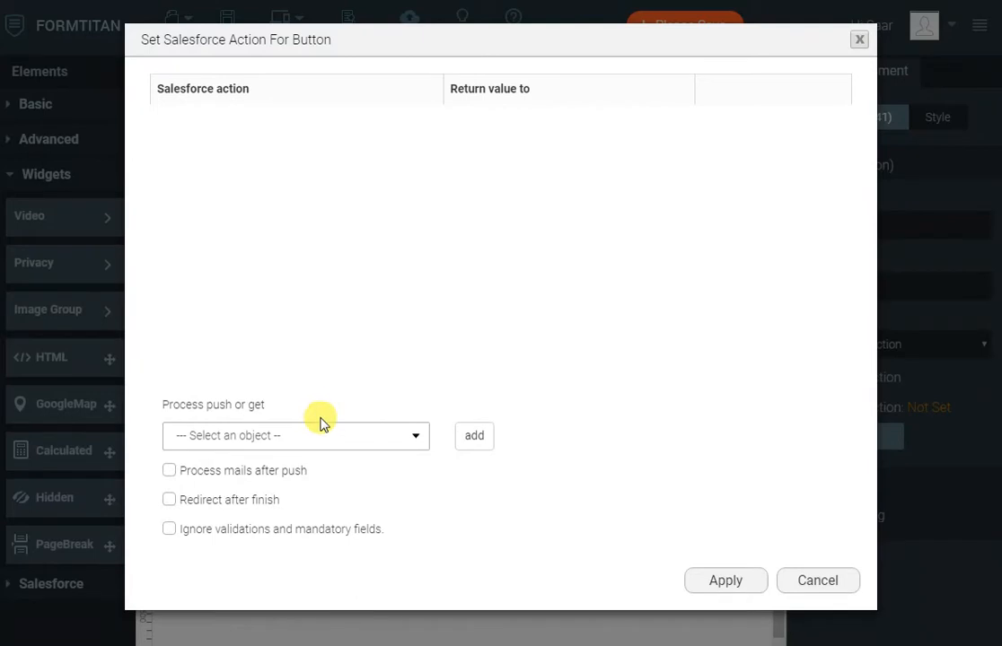
{"action": "left_click", "coordinate": [325, 434]}
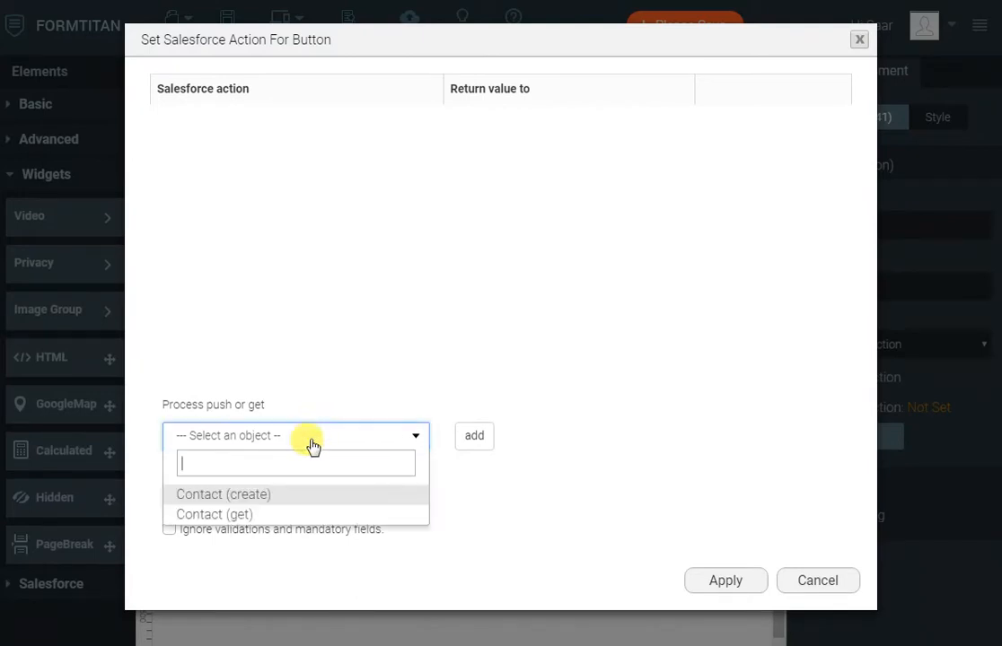
{"action": "left_click", "coordinate": [257, 494]}
{"action": "left_click", "coordinate": [475, 438]}
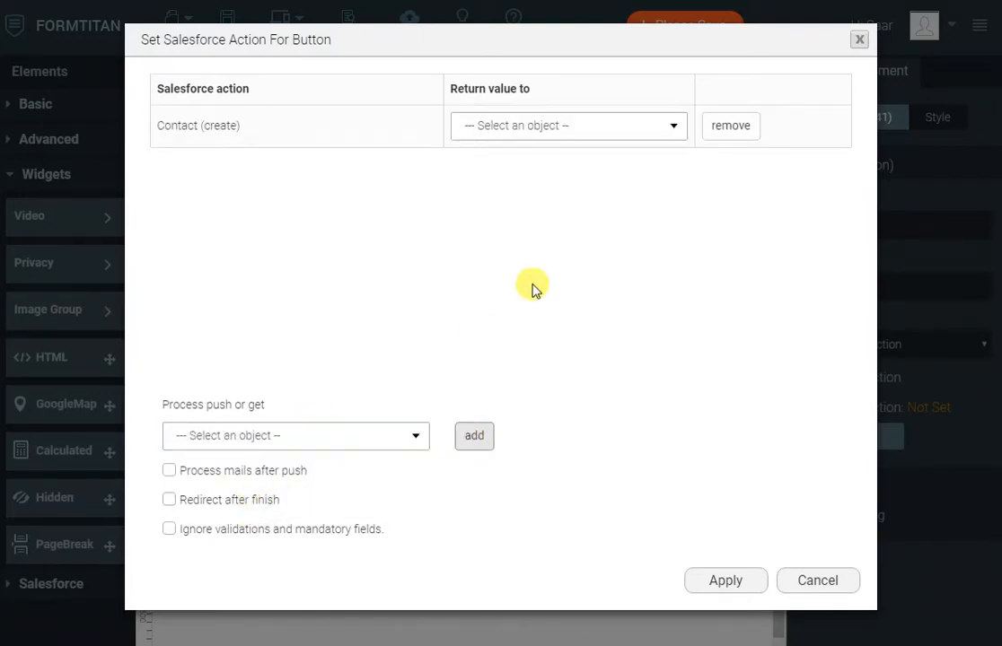
{"action": "left_click", "coordinate": [585, 129]}
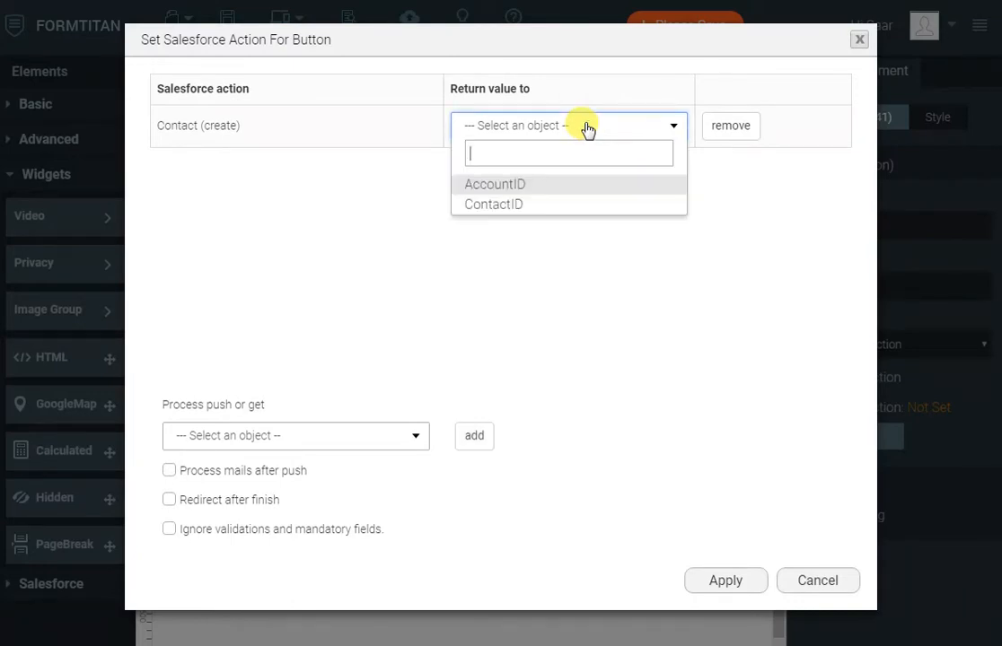
{"action": "left_click", "coordinate": [511, 206]}
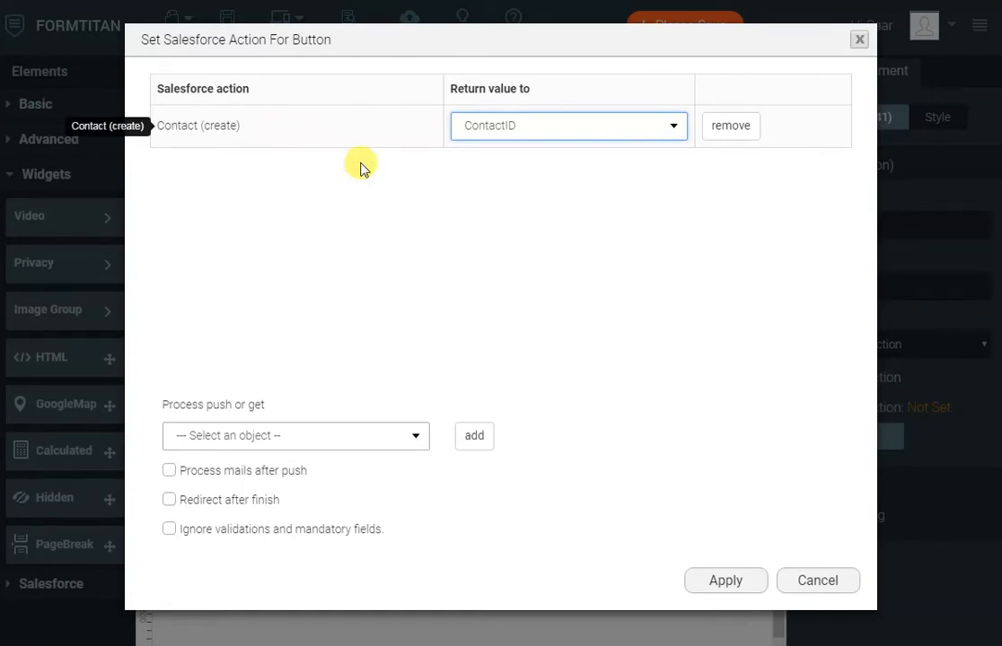
{"action": "left_click", "coordinate": [729, 583]}
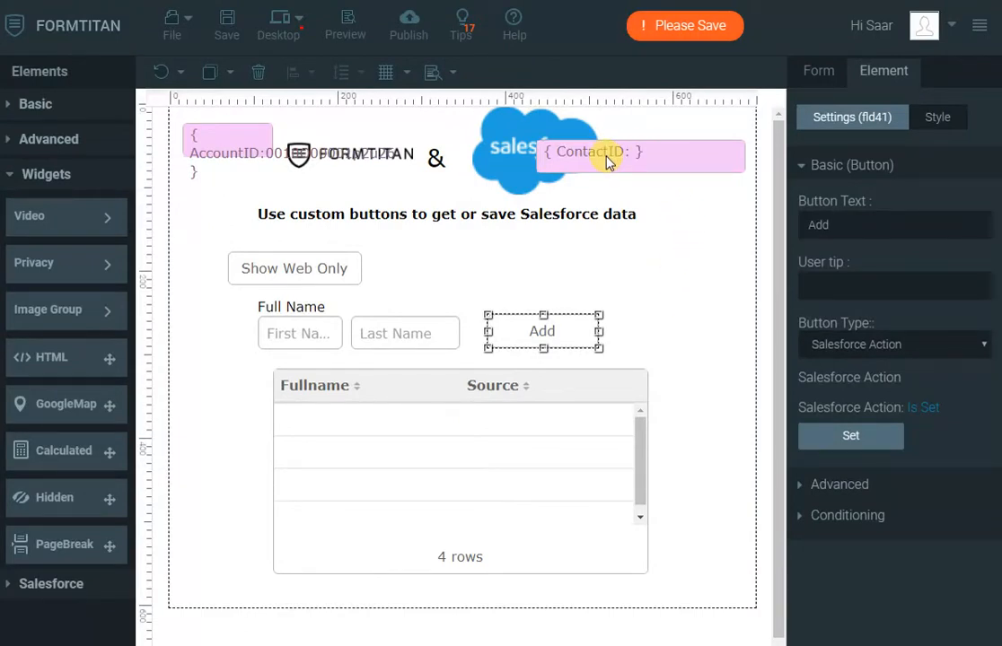
- Duplicate the #2 Contact query in the Salesforce retrieval settings and open the new #3 copy
{"action": "left_click", "coordinate": [681, 339]}
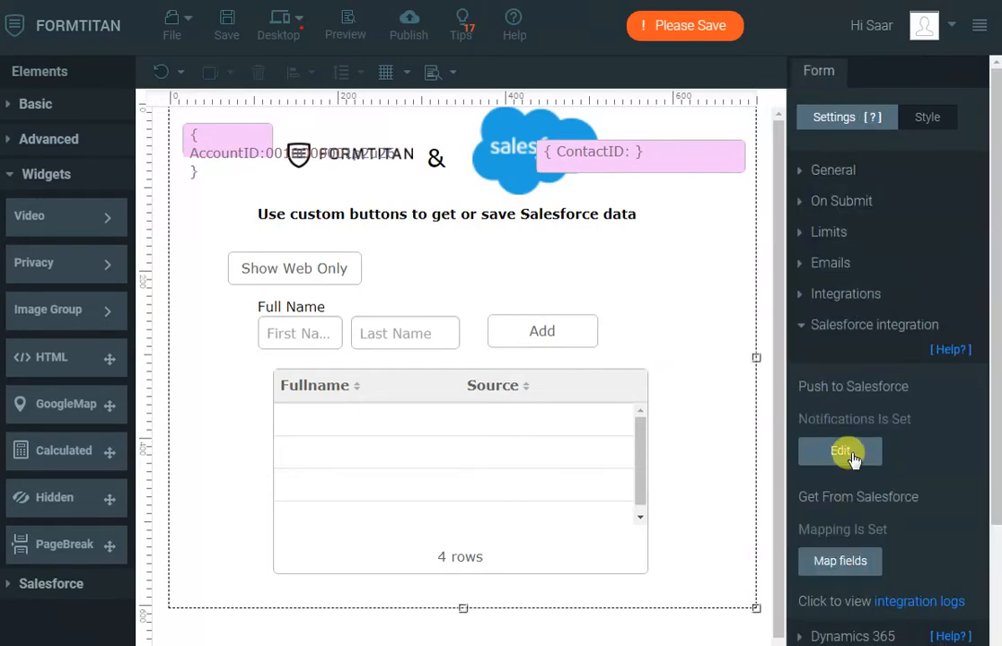
{"action": "left_click", "coordinate": [840, 562]}
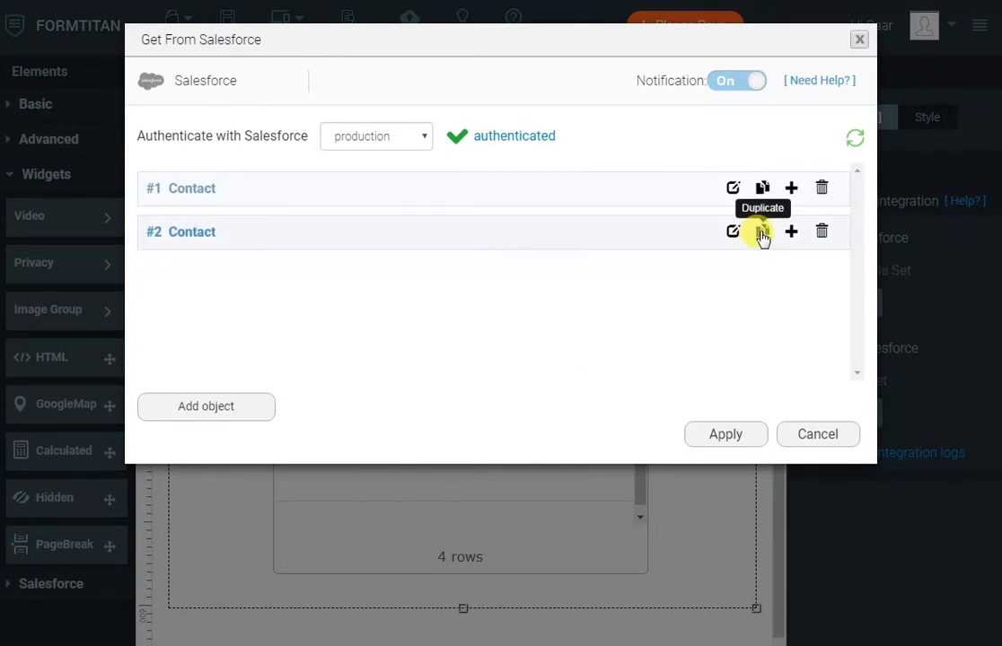
{"action": "left_click", "coordinate": [762, 234]}
{"action": "left_click", "coordinate": [734, 274]}
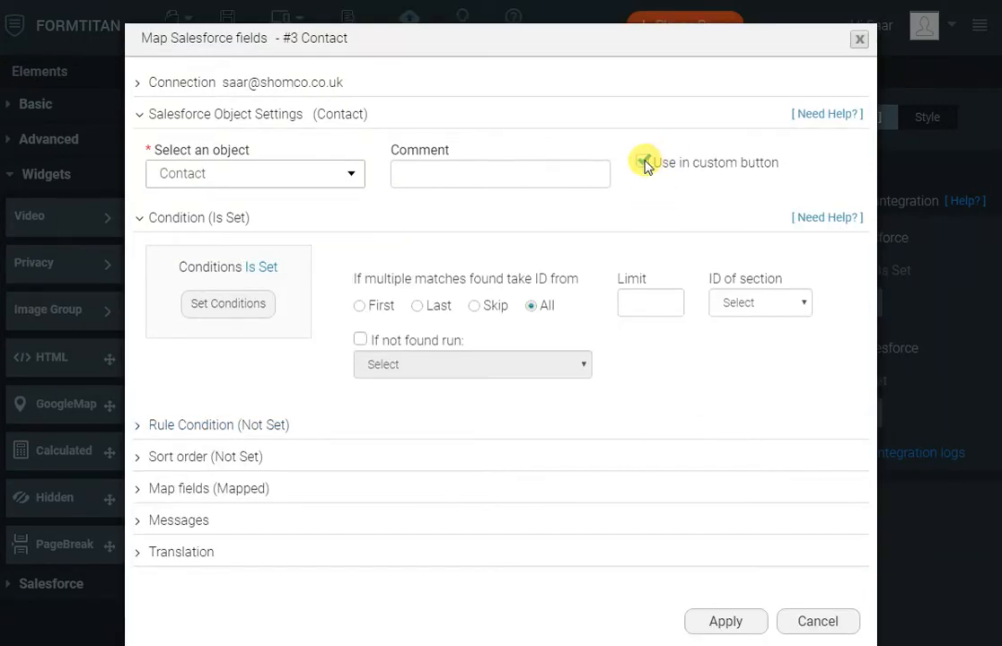
- Change the #3 query's Lead Source condition to Not equal ContactID and apply
{"action": "left_click", "coordinate": [228, 319]}
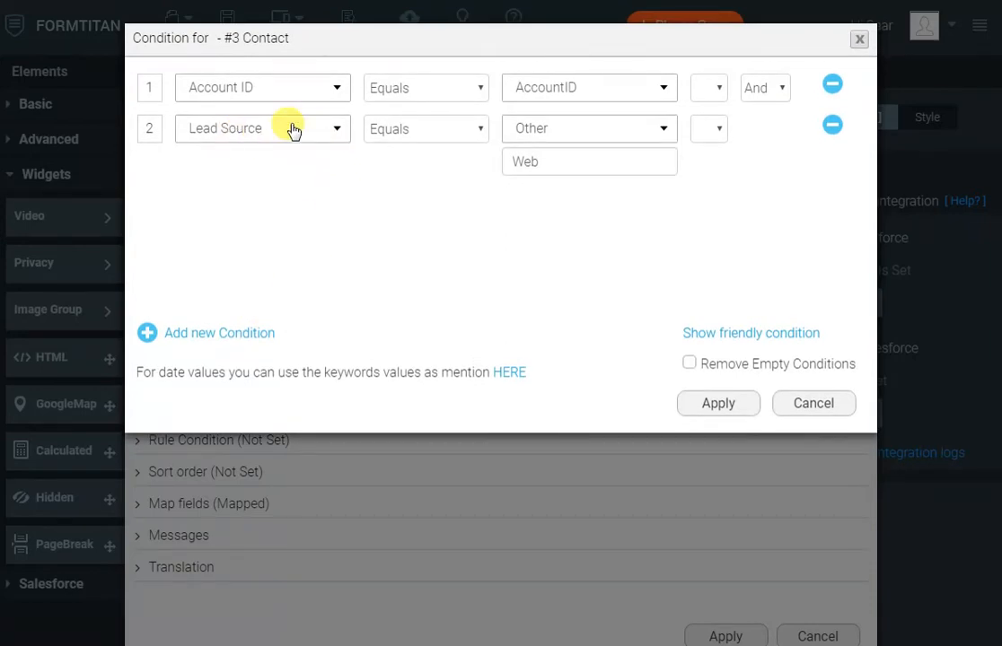
{"action": "left_click", "coordinate": [411, 132]}
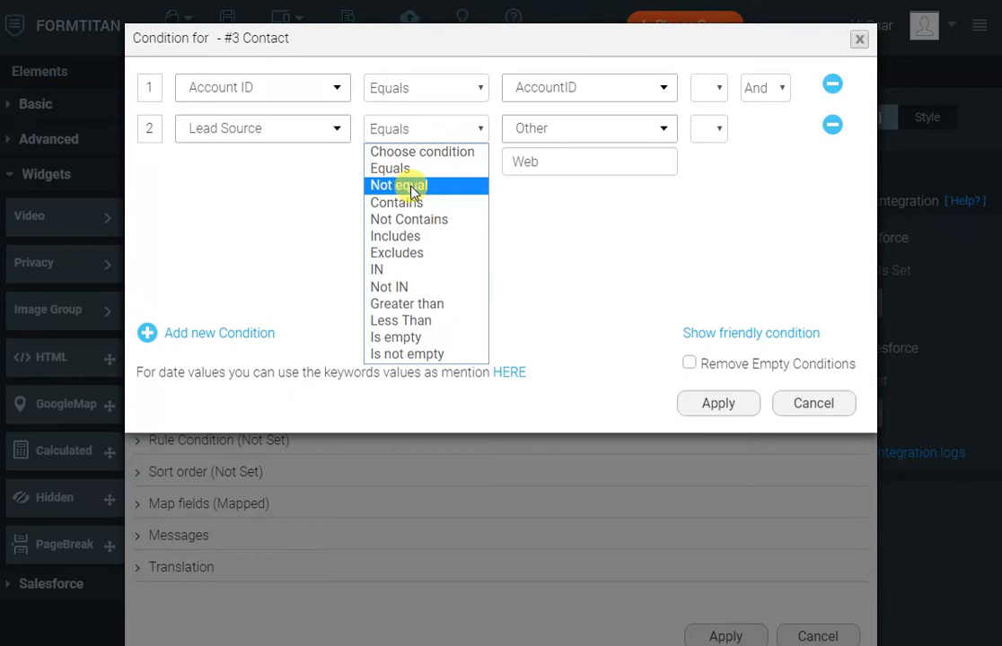
{"action": "left_click", "coordinate": [411, 186]}
{"action": "left_click", "coordinate": [577, 129]}
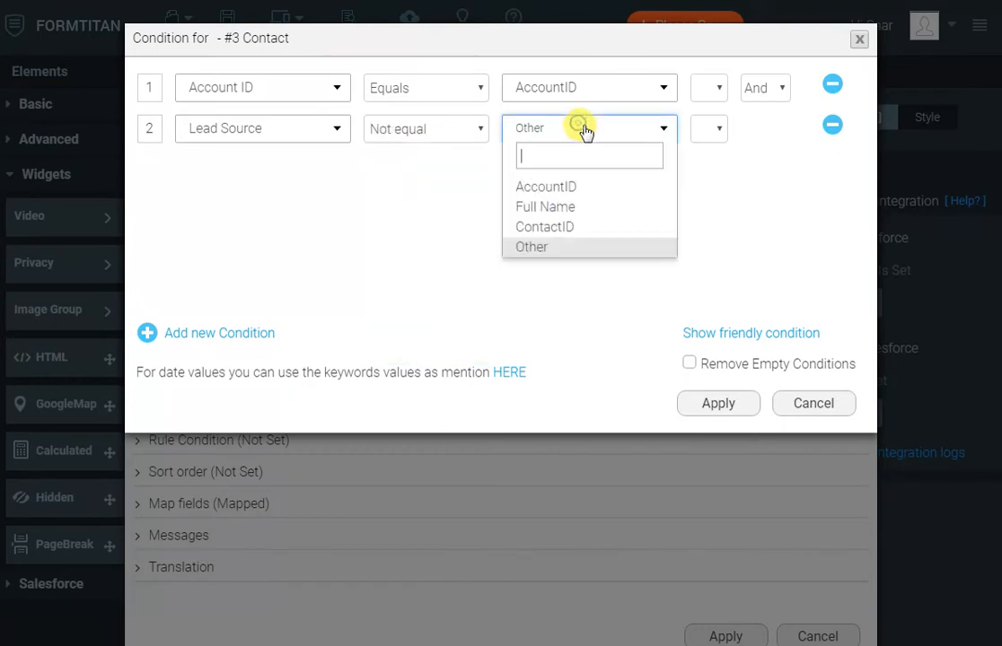
{"action": "left_click", "coordinate": [554, 229]}
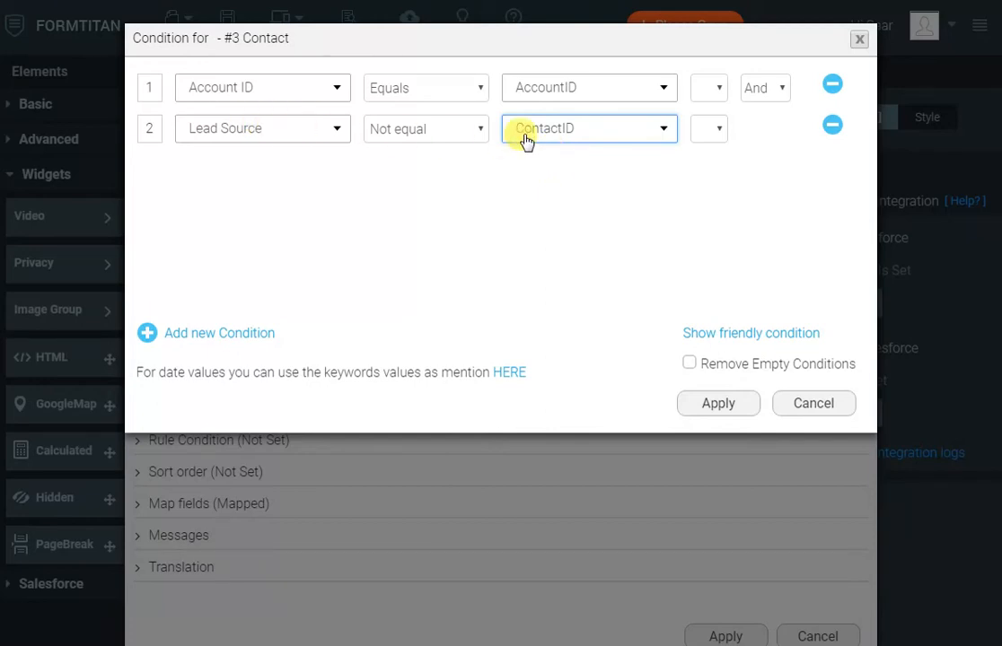
{"action": "left_click", "coordinate": [727, 406]}
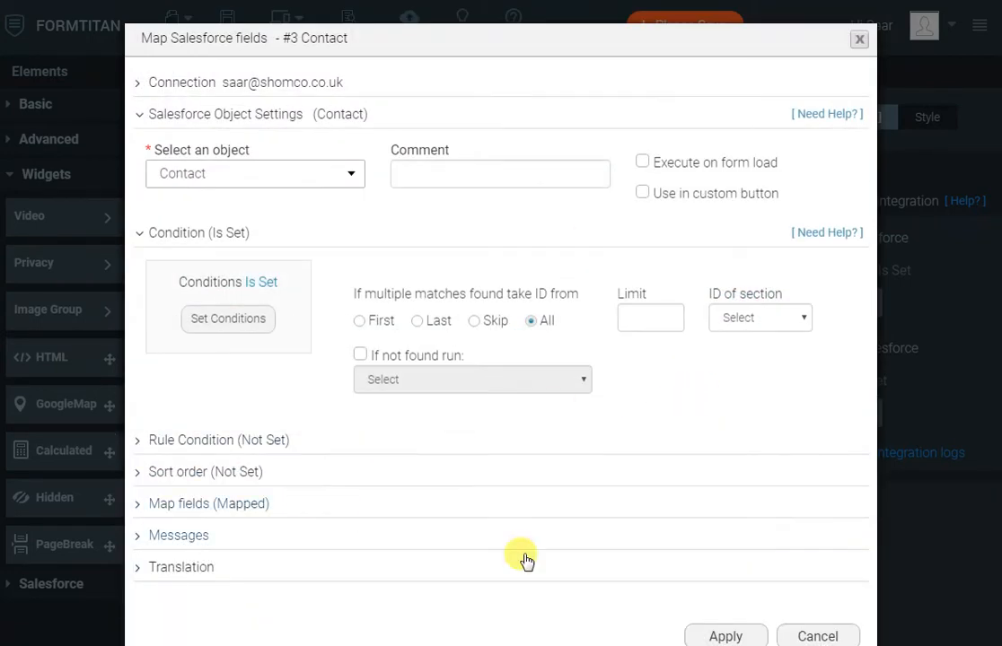
{"action": "left_click", "coordinate": [730, 636]}
- Apply the Salesforce retrieval settings, publish the form, and view its live version
{"action": "left_click", "coordinate": [739, 441]}
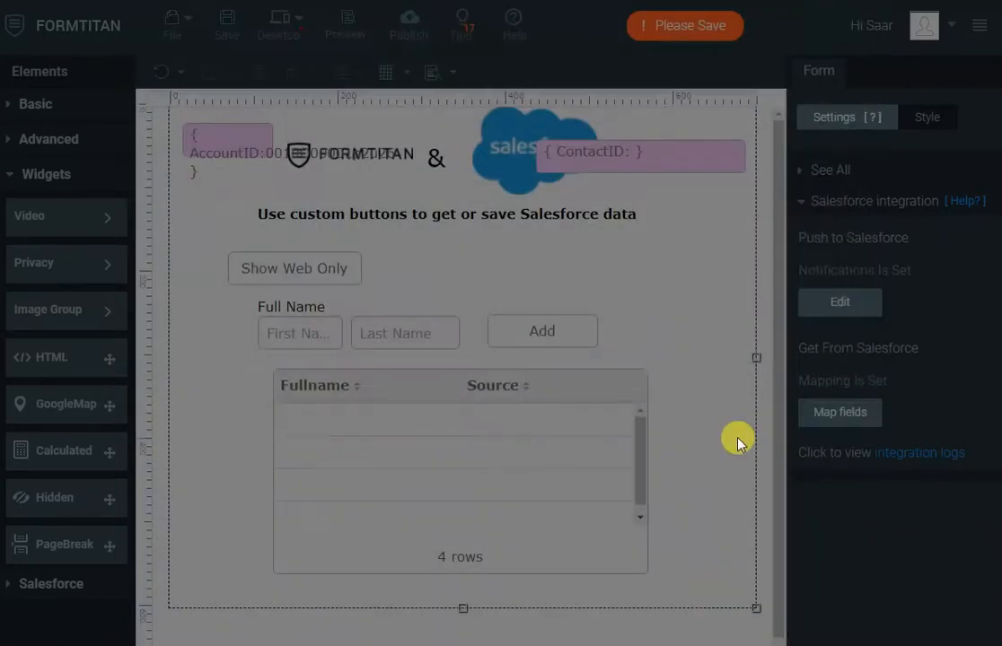
{"action": "left_click", "coordinate": [413, 32]}
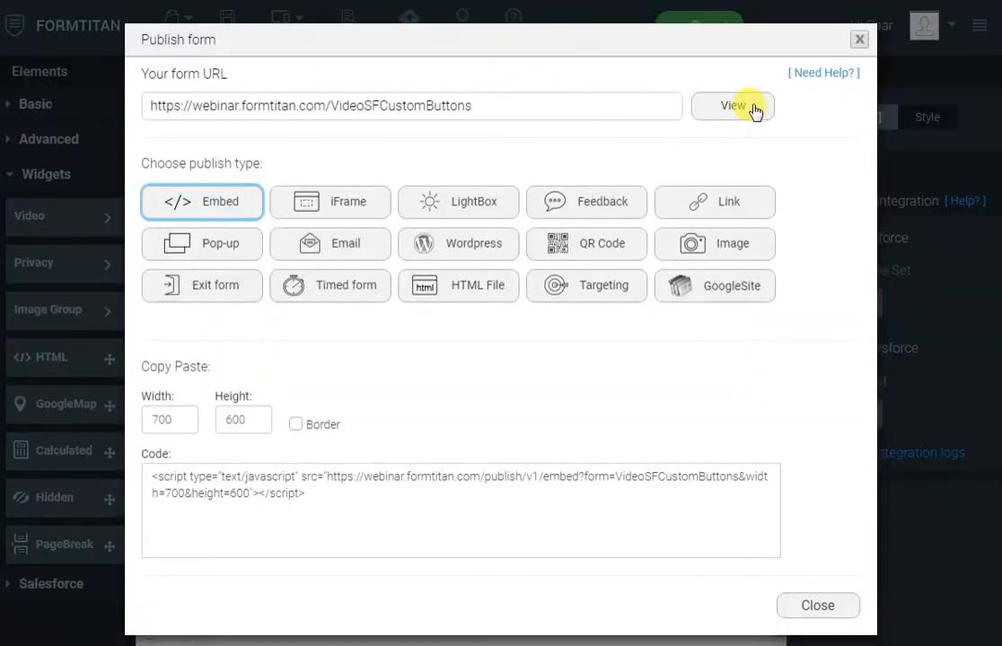
{"action": "left_click", "coordinate": [748, 103]}
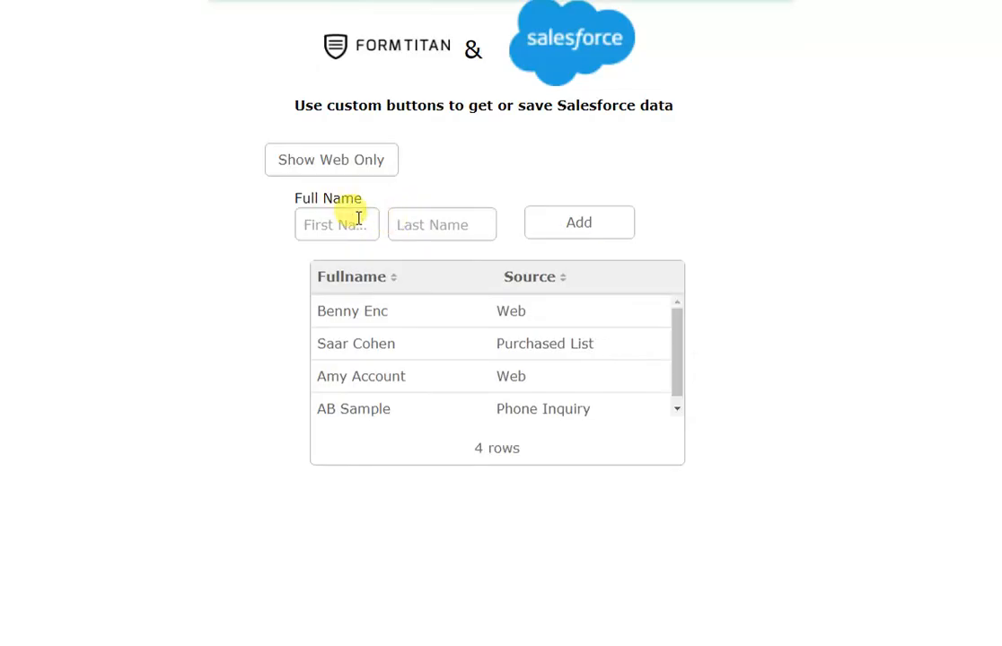
- Add a contact with first name 'T' and last name 'W', then filter to Web-source contacts
{"action": "left_click", "coordinate": [315, 225]}
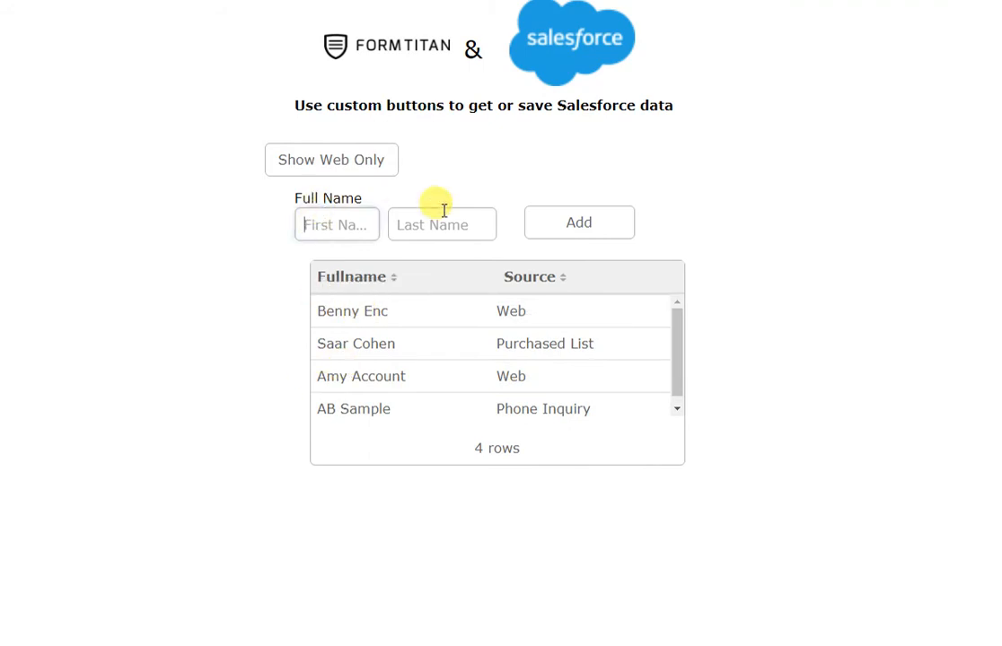
{"action": "type", "text": "Tiger"}
{"action": "left_click", "coordinate": [444, 212]}
{"action": "type", "text": "Woods"}
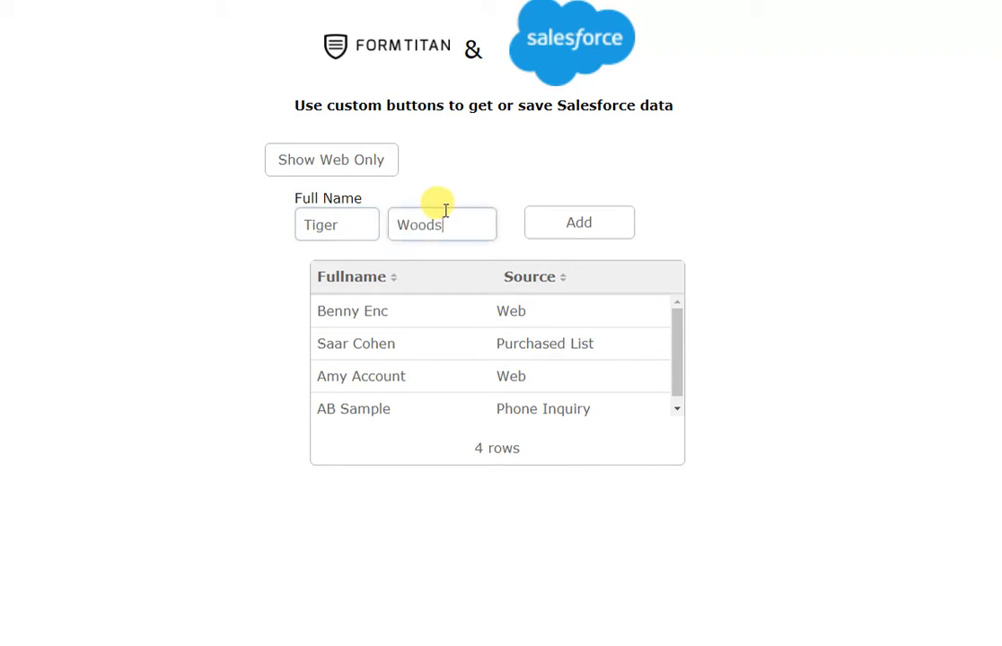
{"action": "left_click", "coordinate": [573, 230]}
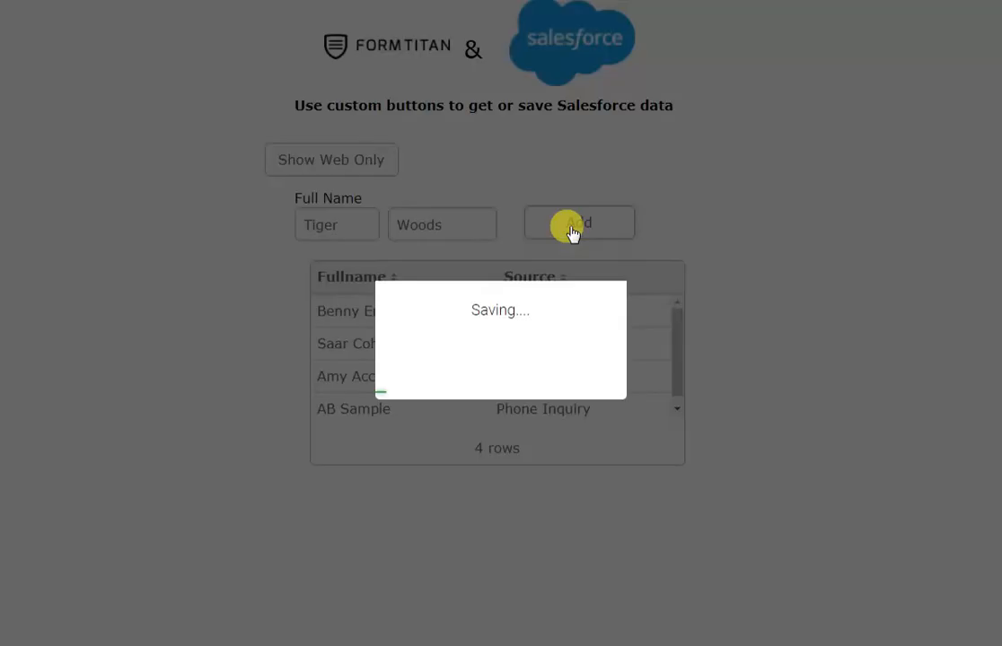
{"action": "scroll", "coordinate": [506, 359], "scroll_direction": "down", "scroll_amount": 1}
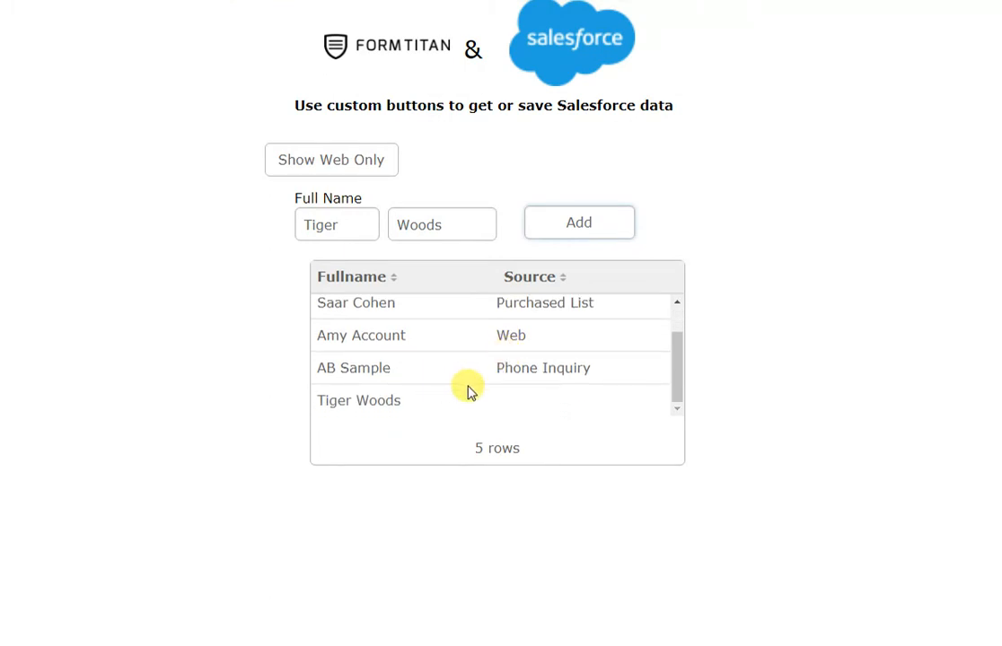
{"action": "left_click", "coordinate": [353, 159]}
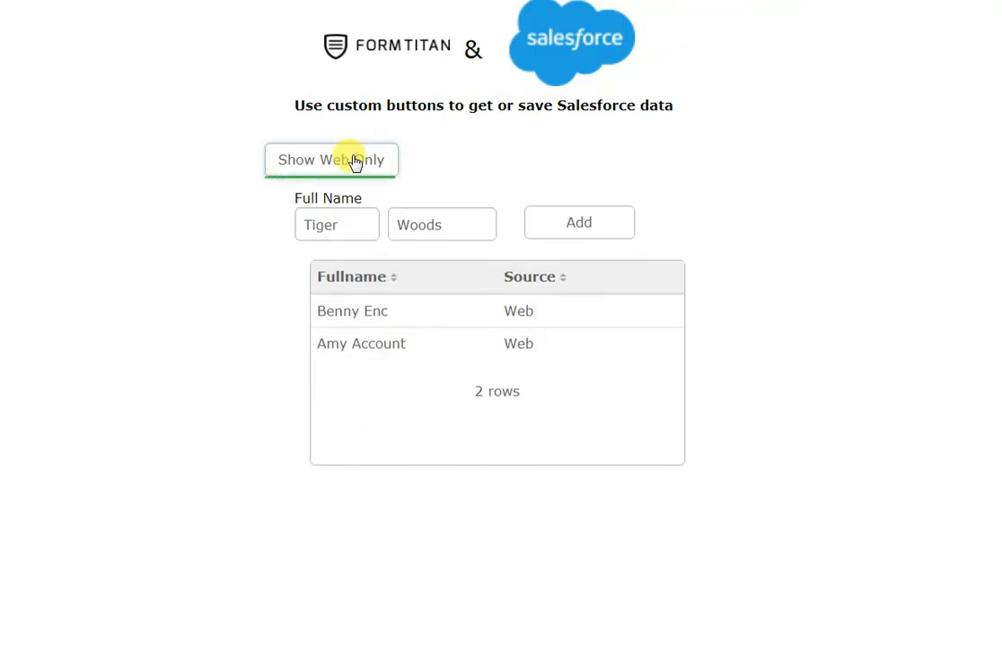